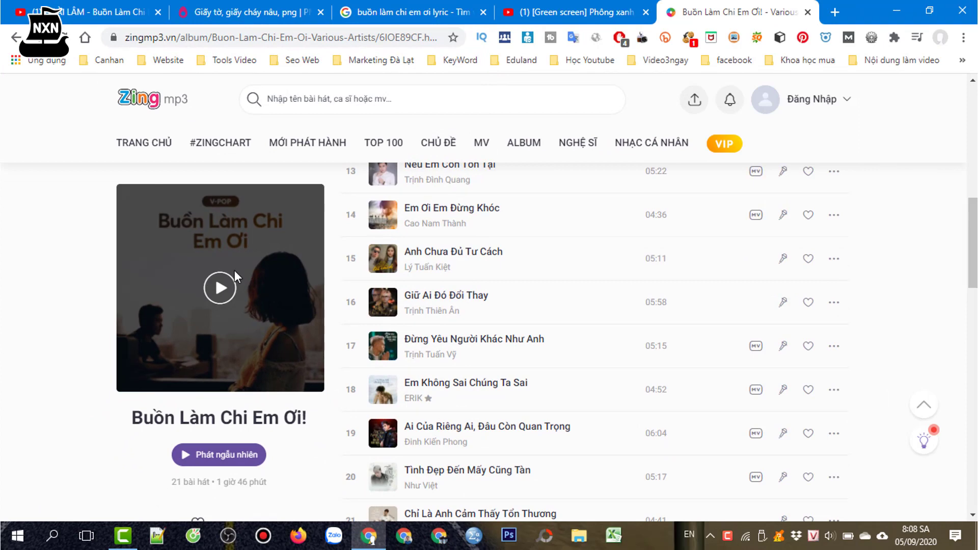
Check the download option for the song Nếu Như Là Định Mệnh in the album's track list.
scroll(693, 271, up, 10)
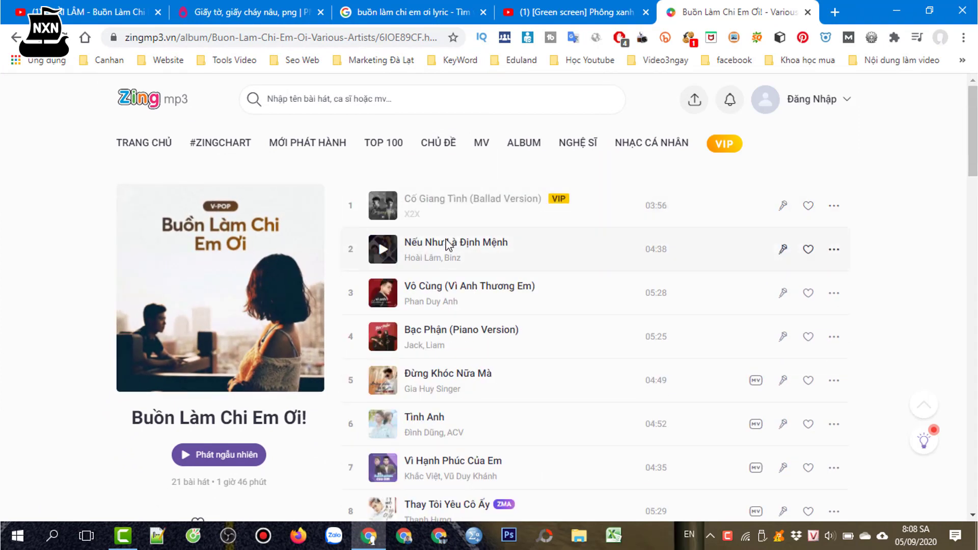
click(834, 249)
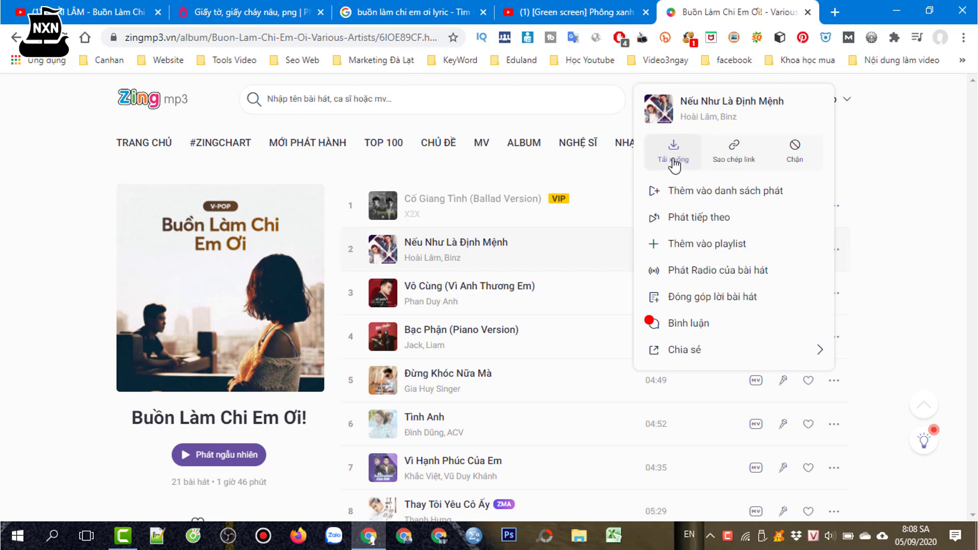
click(934, 144)
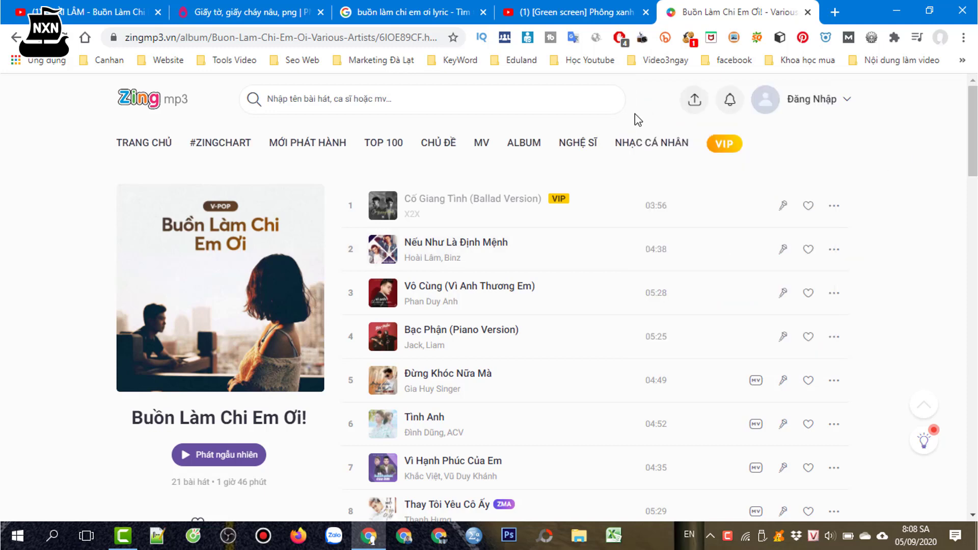
Show the Google lyrics search for the song and highlight the word "lyric" in the query.
click(430, 14)
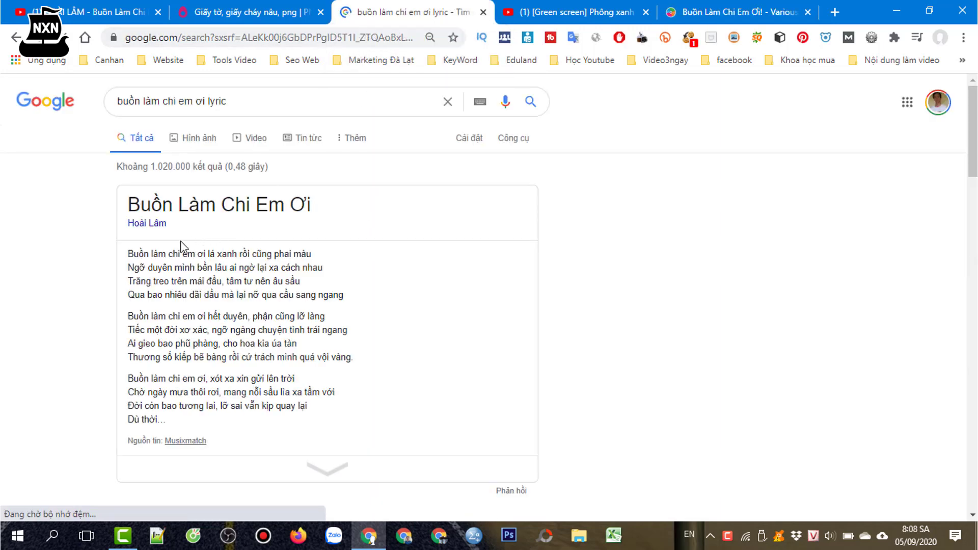
click(208, 102)
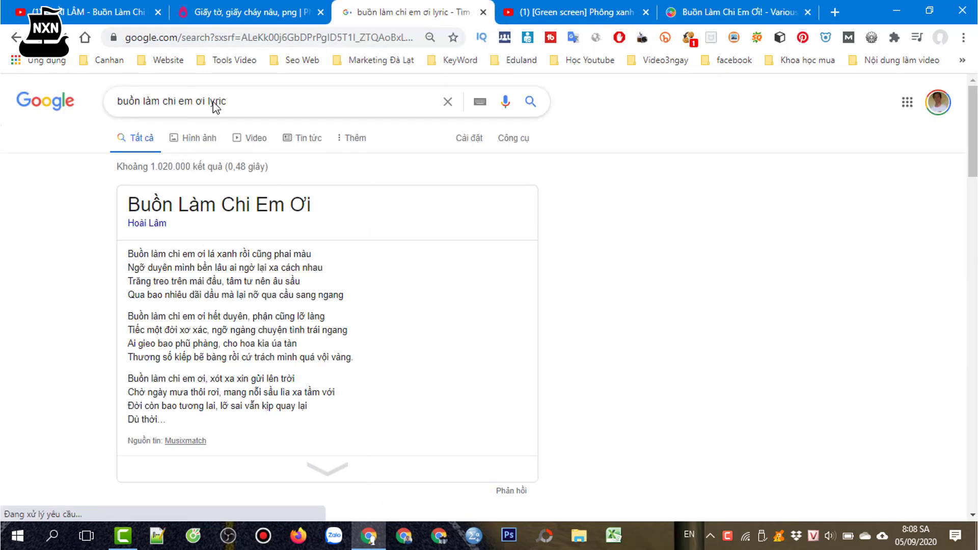
key(shift+End)
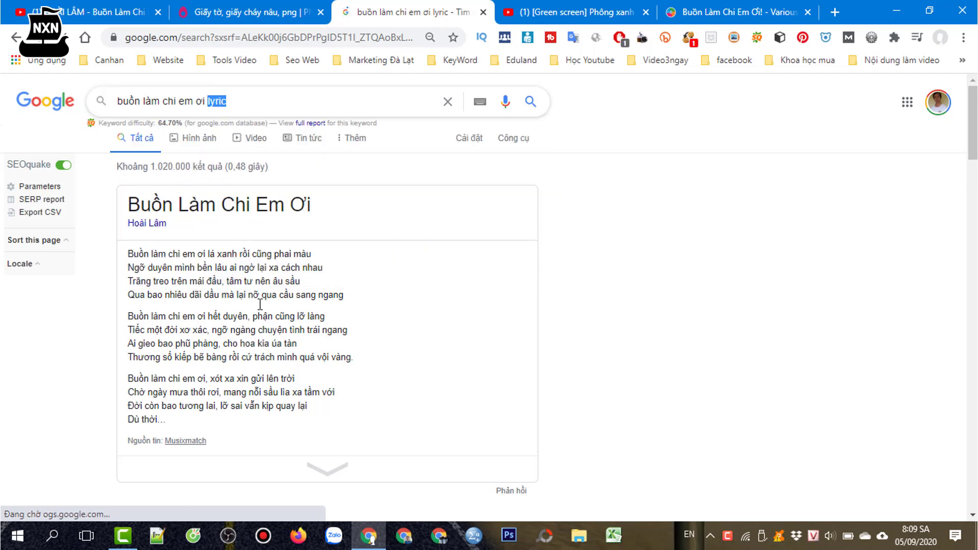
Switch to Camtasia, add hoai-lam.jpg to the timeline and extend its clip to about 43 seconds.
click(123, 536)
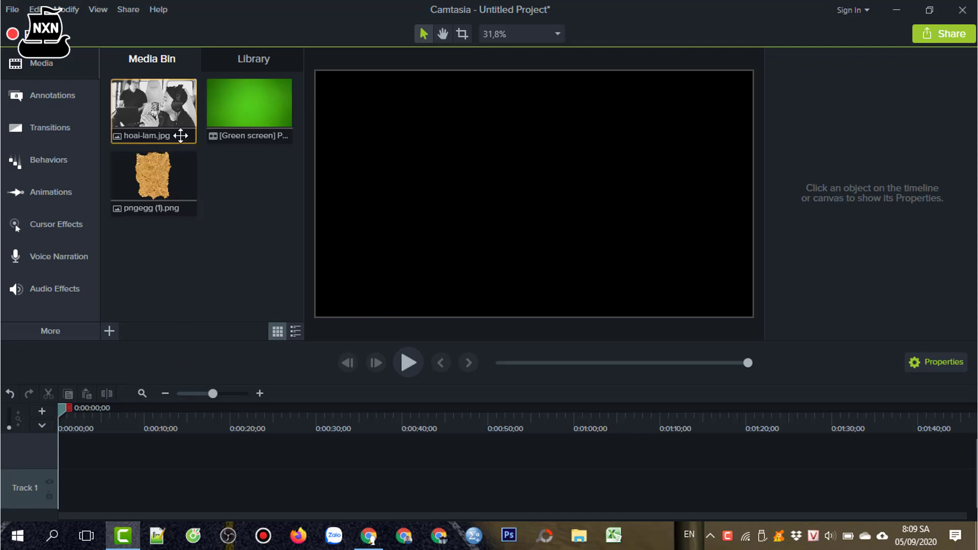
right_click(154, 109)
click(167, 118)
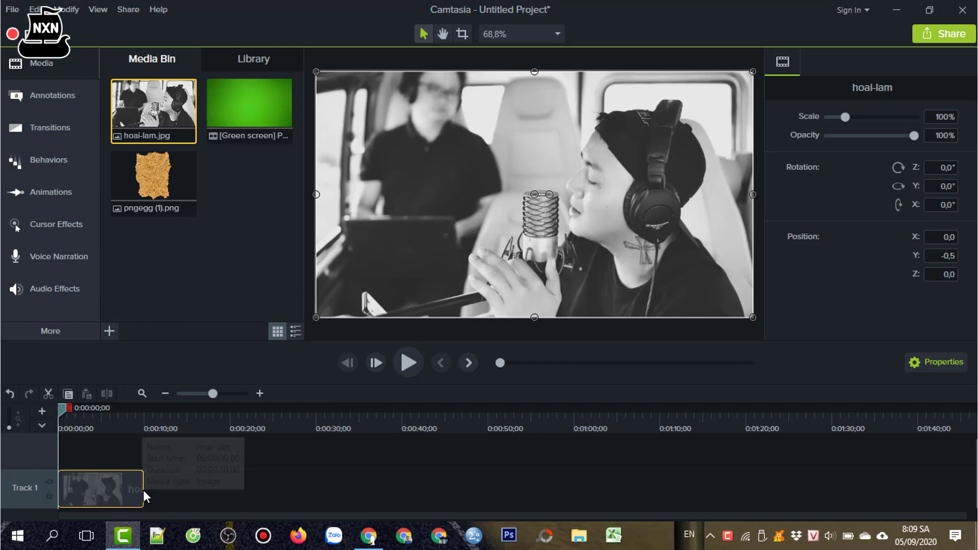
drag(143, 491, 426, 464)
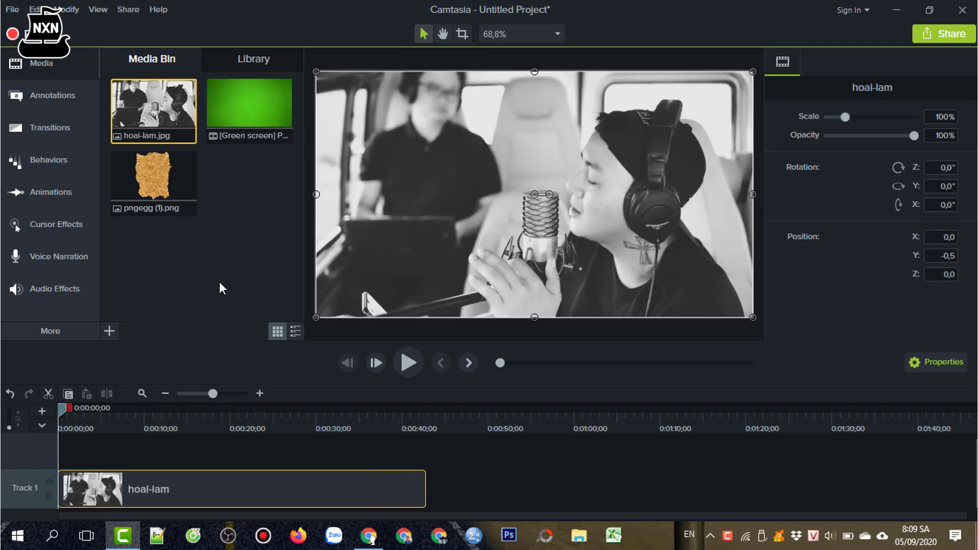
Add pngegg (1).png to the timeline above the photo and rotate the paper image 90° about Z.
right_click(150, 171)
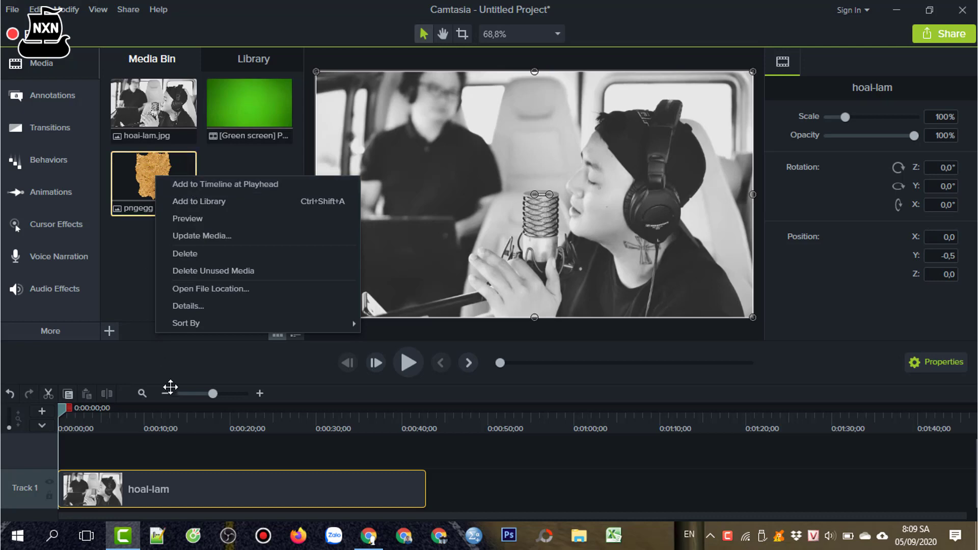
click(225, 184)
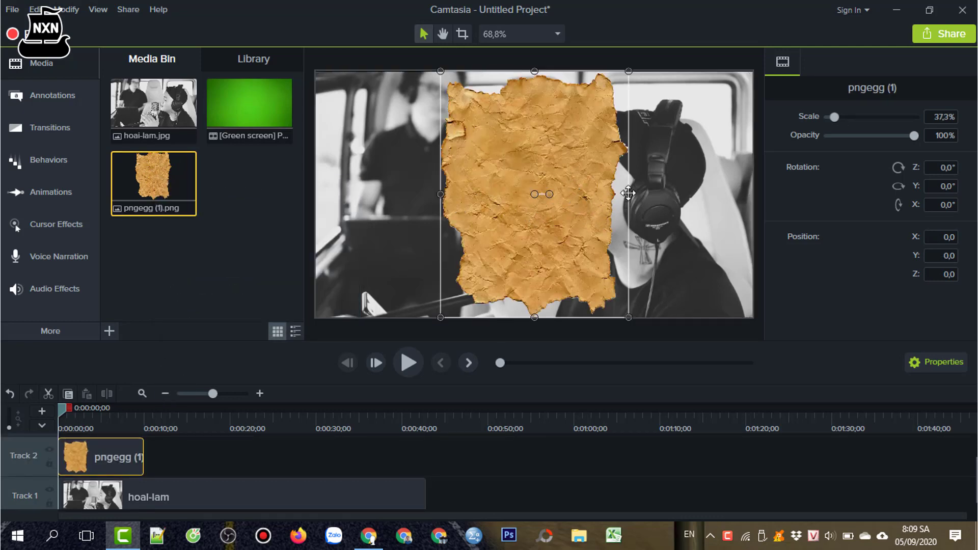
drag(572, 206, 519, 241)
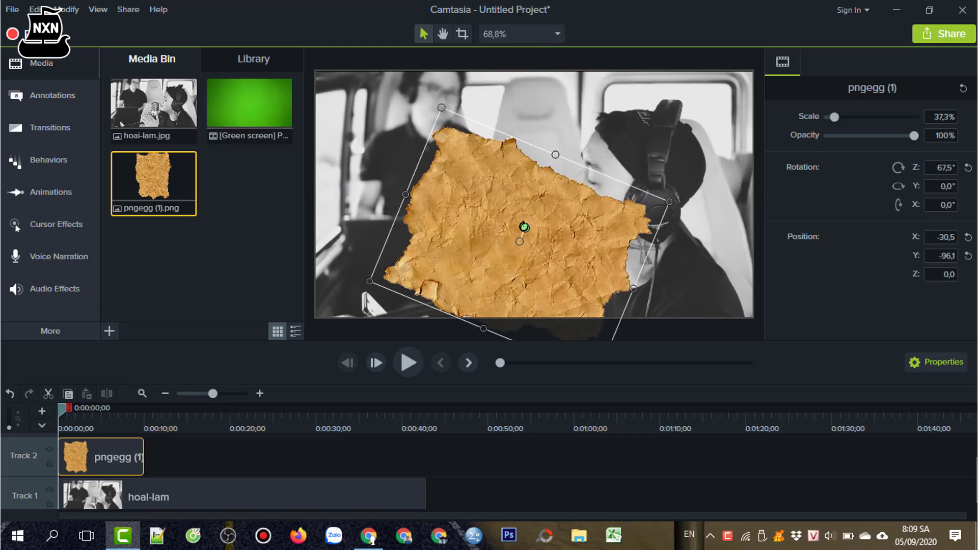
drag(524, 227, 520, 224)
Enlarge the paper image to about 71.4% and place it across the canvas bottom, centred horizontally at Y about -298.7.
drag(529, 284, 477, 302)
drag(562, 288, 790, 310)
drag(564, 280, 550, 330)
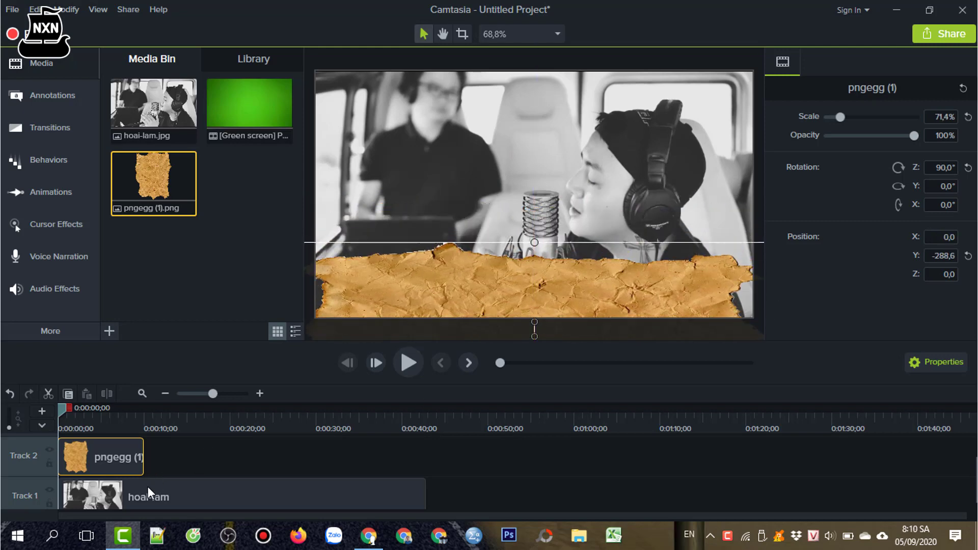
mouse_move(132, 497)
mouse_down()
mouse_move(109, 484)
mouse_move(145, 492)
mouse_up()
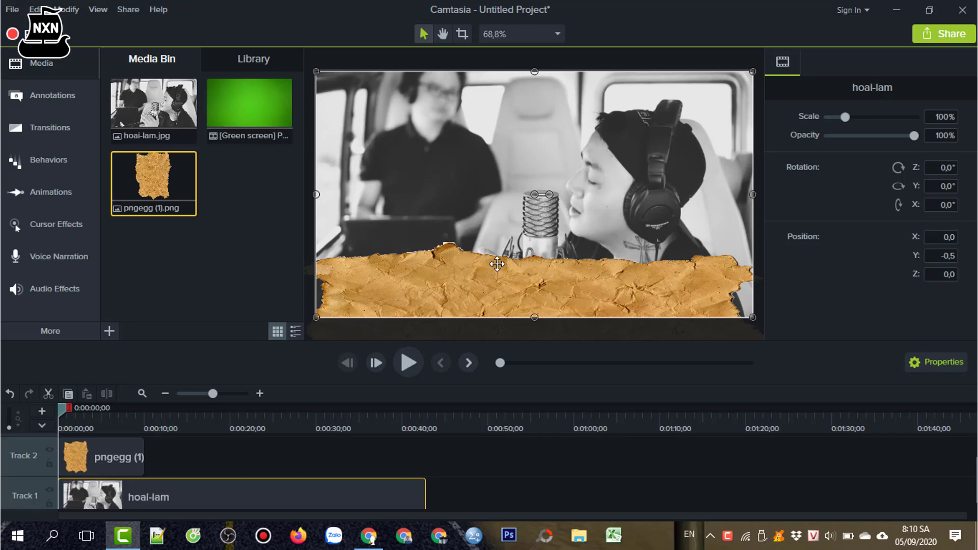
click(531, 291)
mouse_move(531, 291)
mouse_down()
mouse_move(540, 267)
mouse_move(527, 285)
mouse_move(540, 311)
mouse_move(548, 294)
mouse_up()
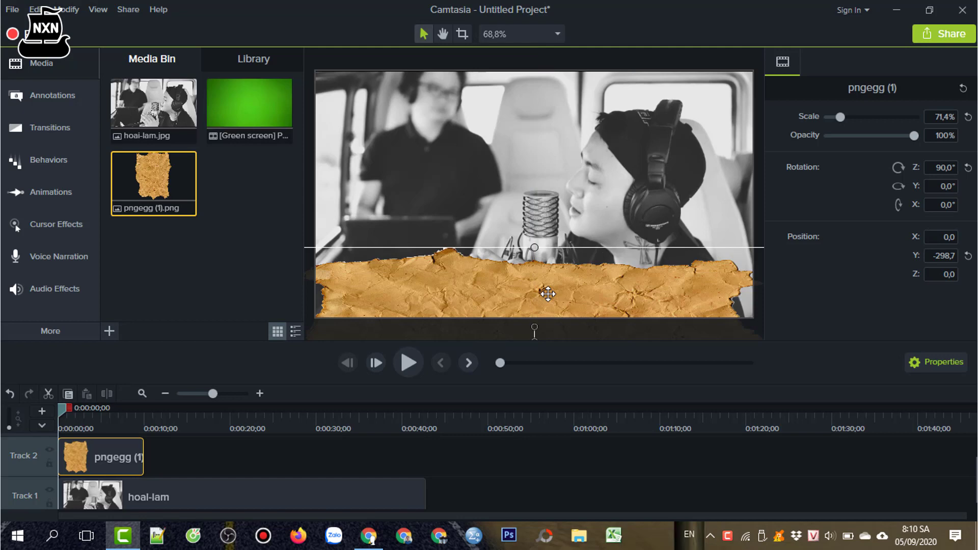
Extend the paper clip on Track 2 to match the end of the photo clip.
click(483, 468)
click(113, 465)
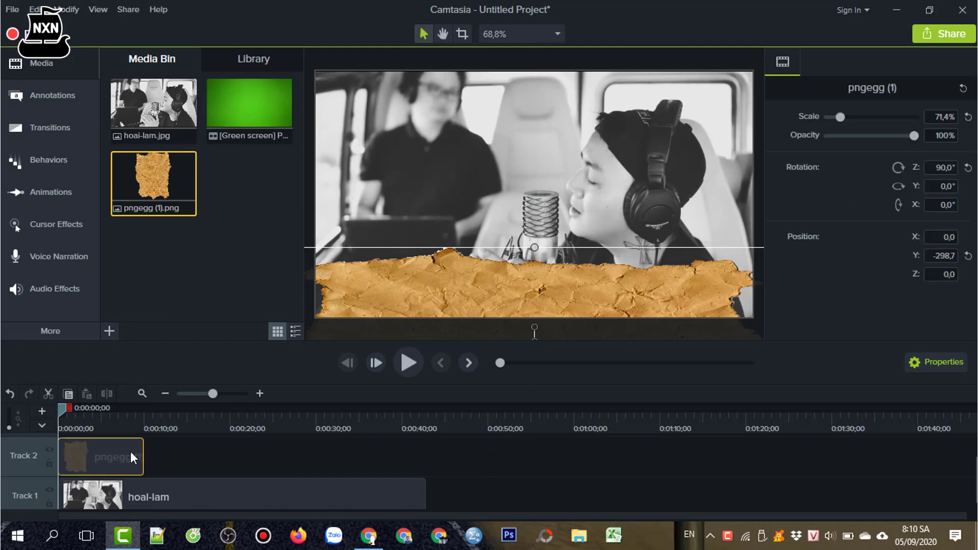
drag(144, 446, 426, 446)
click(474, 482)
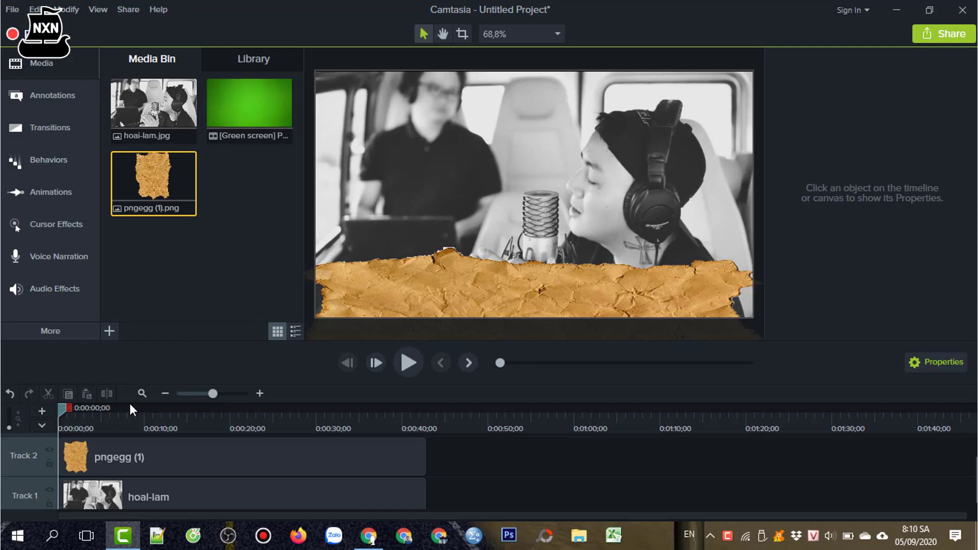
Import Never_Better.mp3 from the Downloads folder and add it to the timeline at the playhead.
click(110, 331)
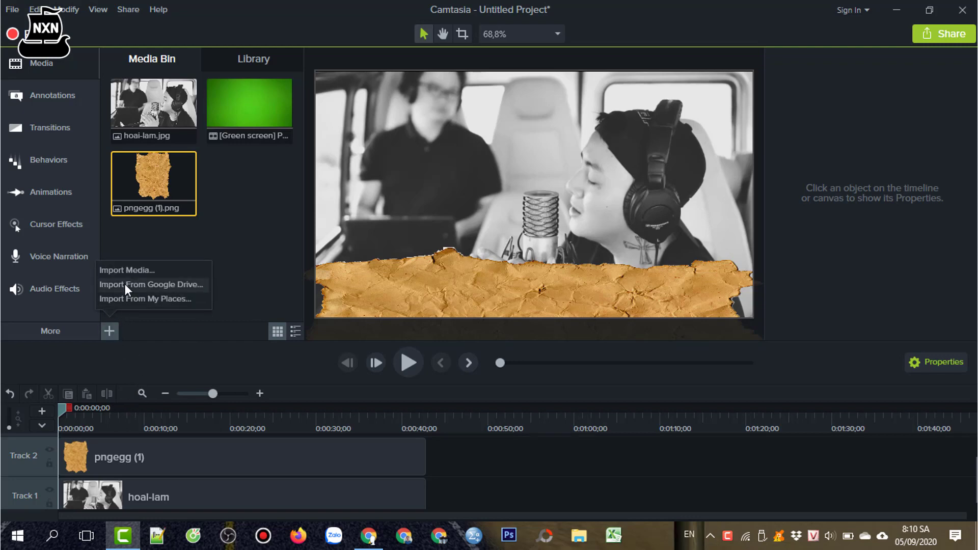
click(122, 266)
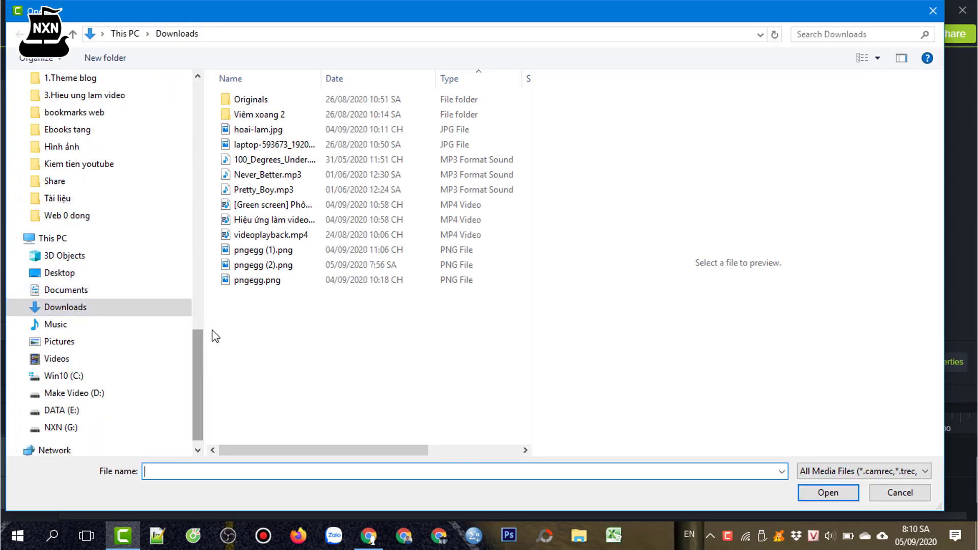
click(274, 191)
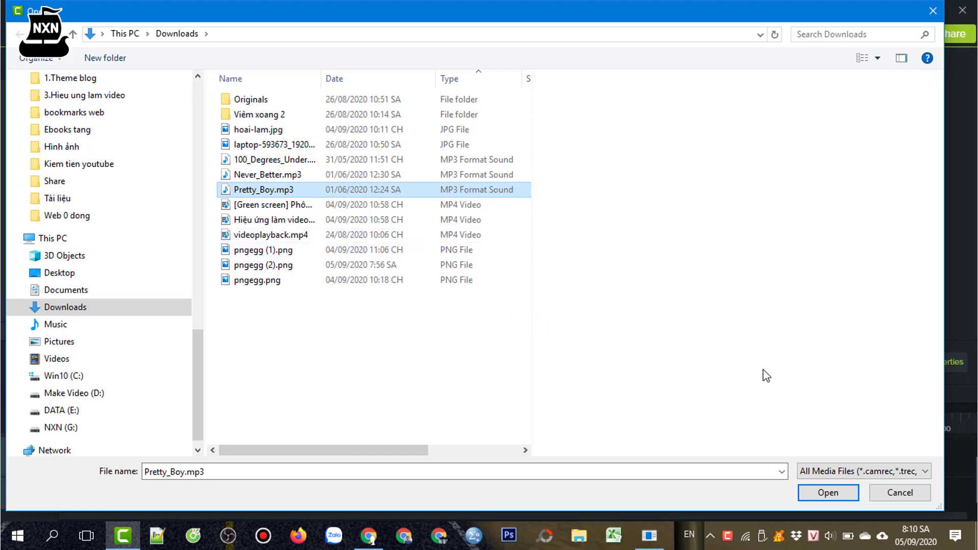
click(280, 174)
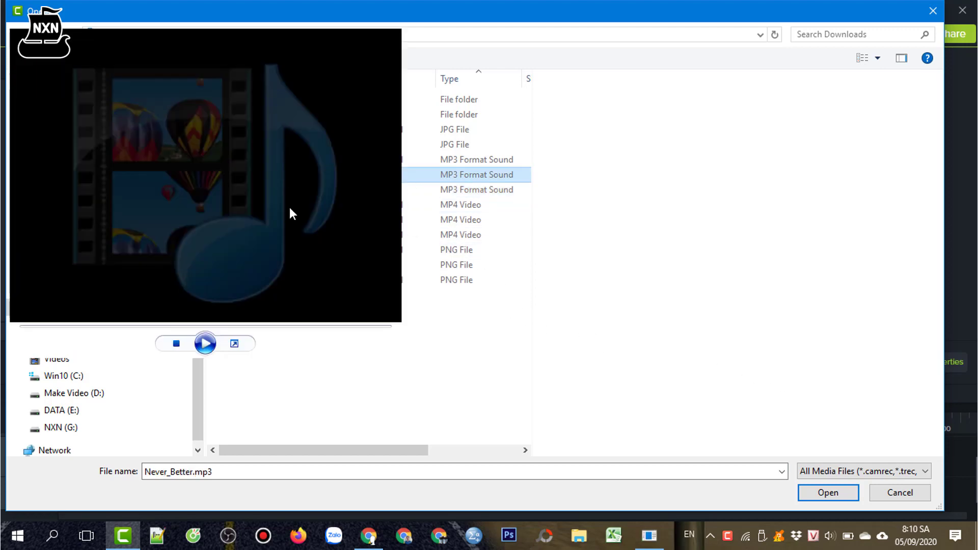
click(828, 493)
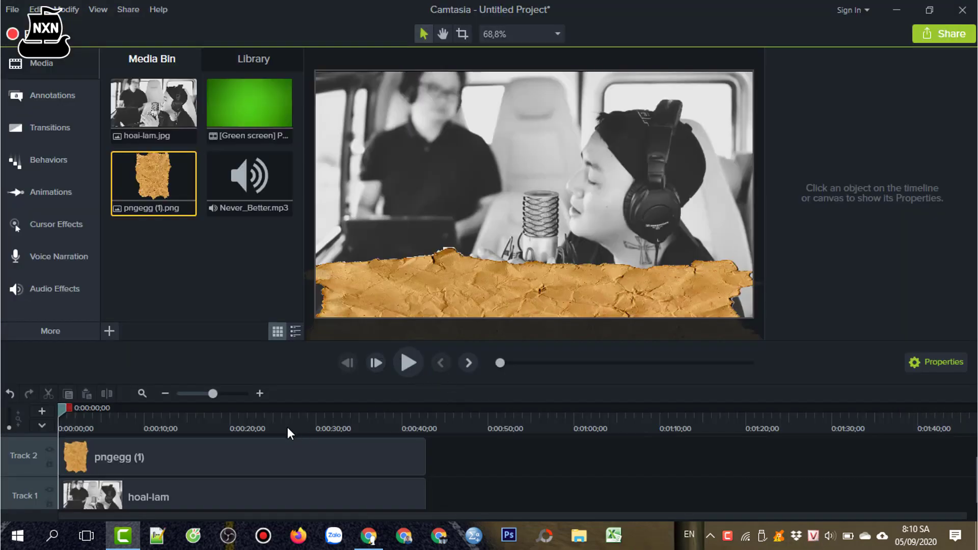
right_click(254, 194)
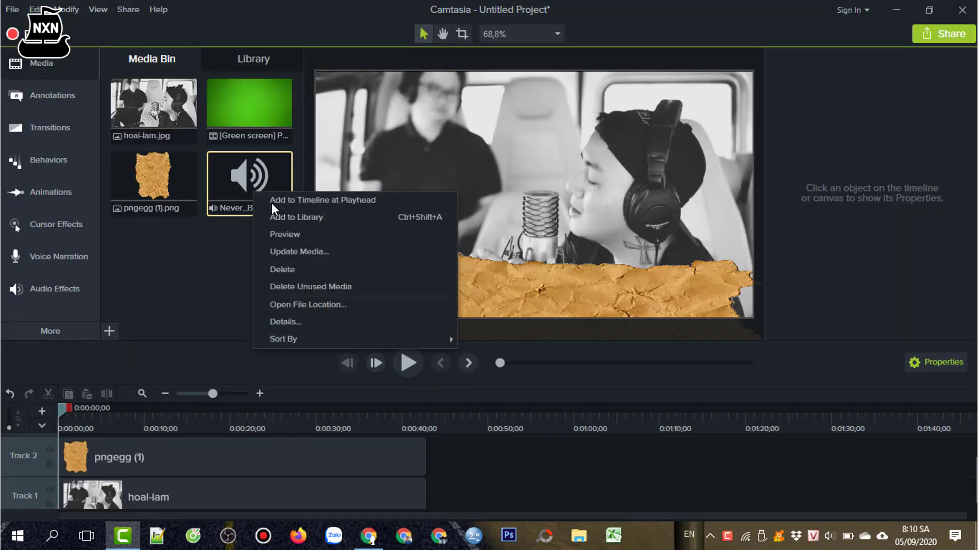
click(272, 200)
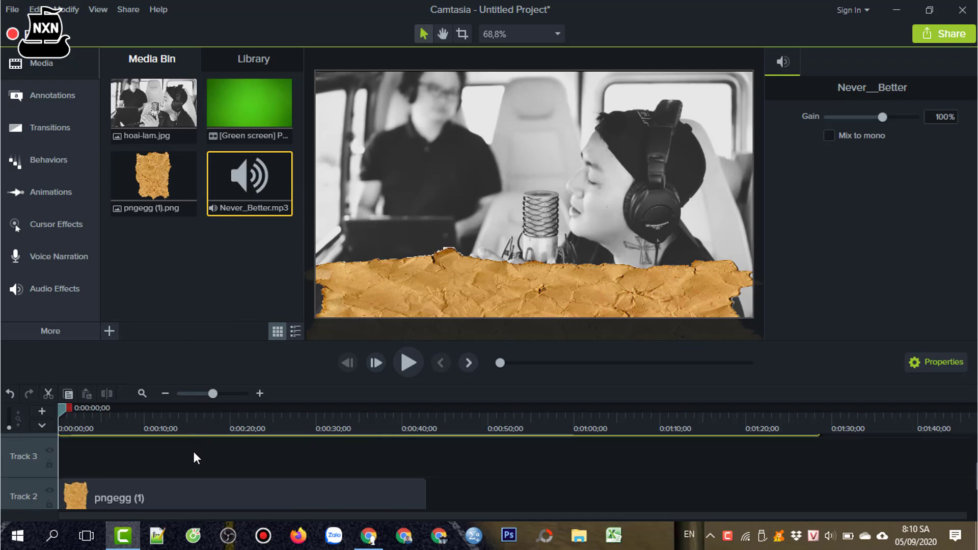
Trim the end of the Never_Better audio clip to match the end of the image clips.
click(346, 463)
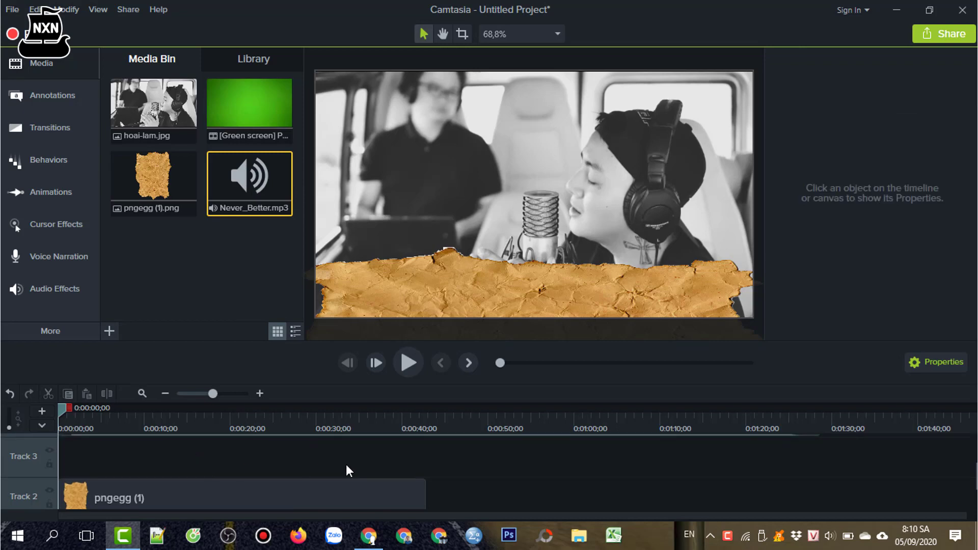
click(518, 485)
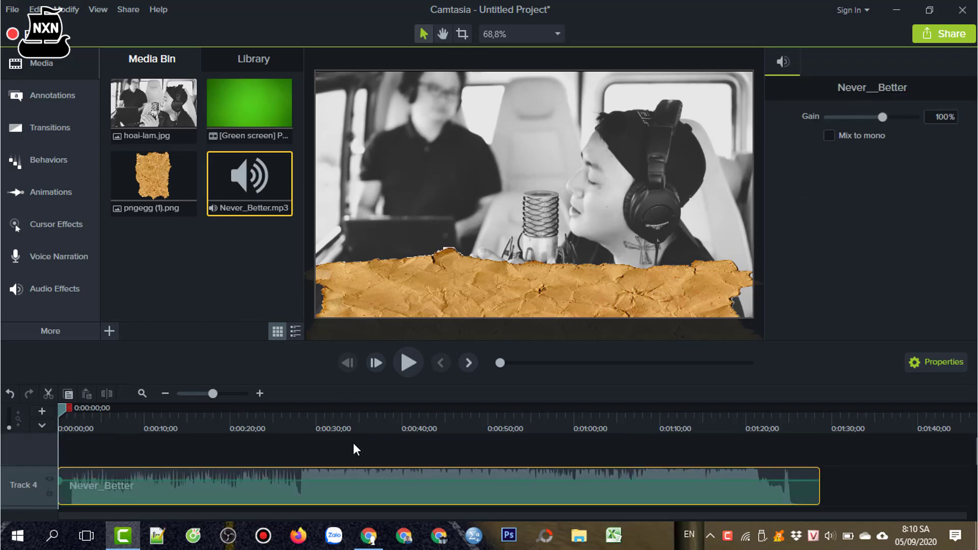
scroll(353, 447, down, 2)
click(316, 492)
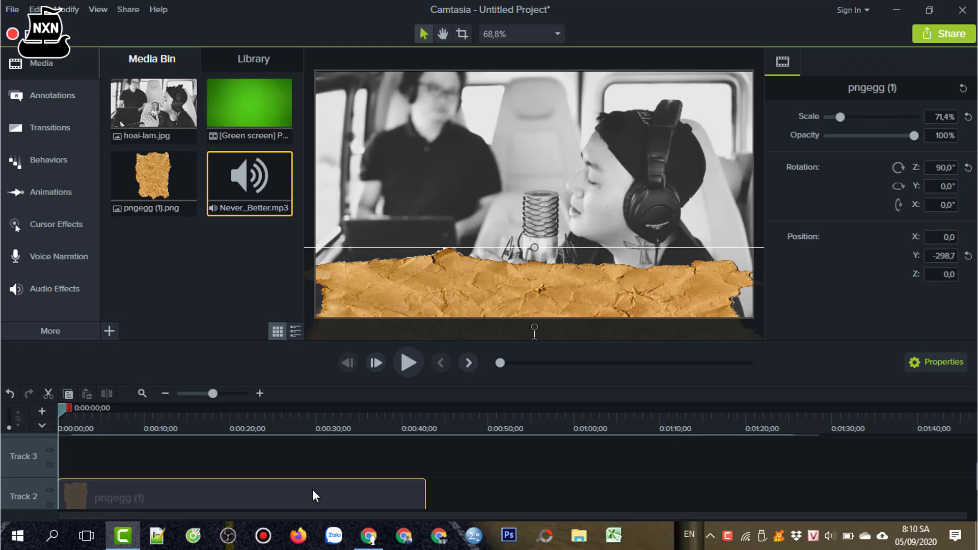
click(524, 475)
scroll(519, 472, up, 2)
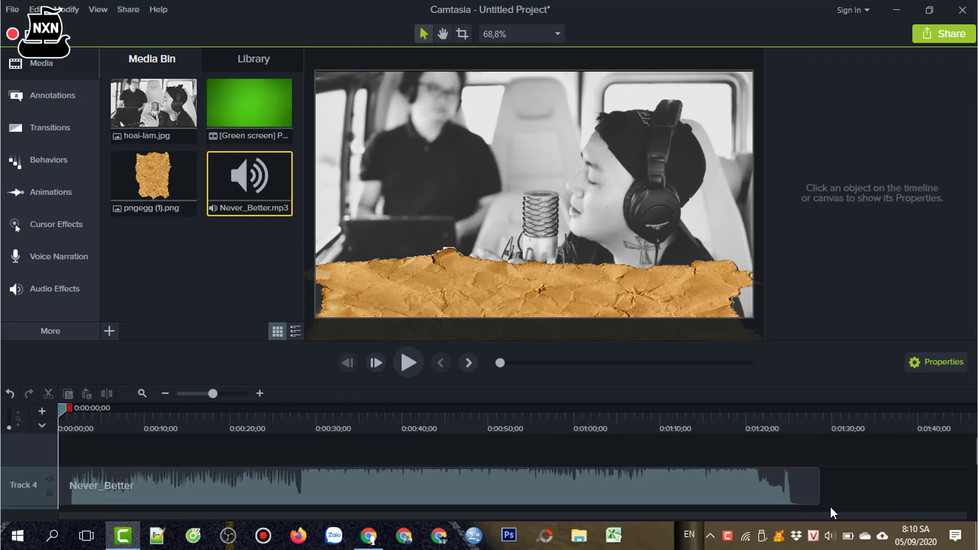
drag(819, 489, 431, 489)
click(448, 490)
Lower the volume level of the Never_Better audio clip on Track 4.
click(358, 483)
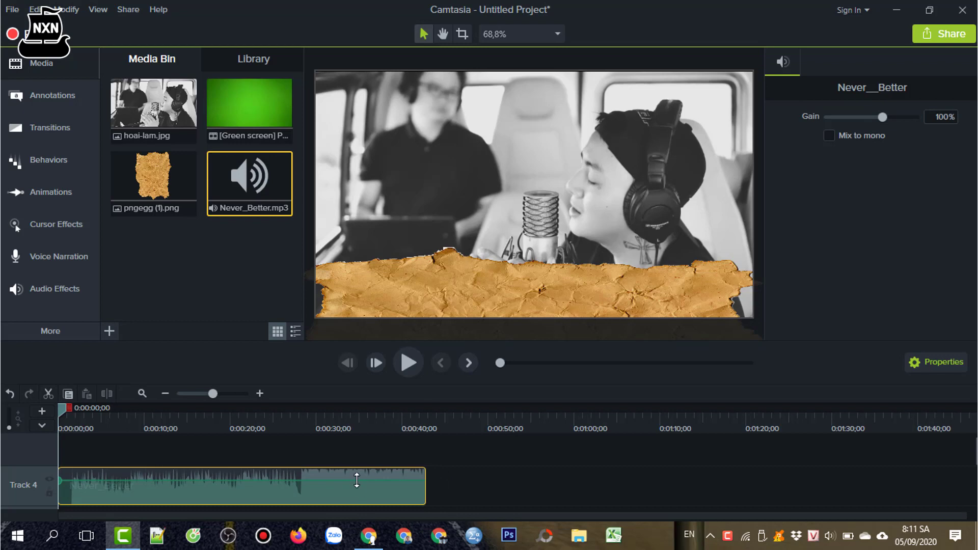
drag(357, 490, 358, 504)
click(306, 445)
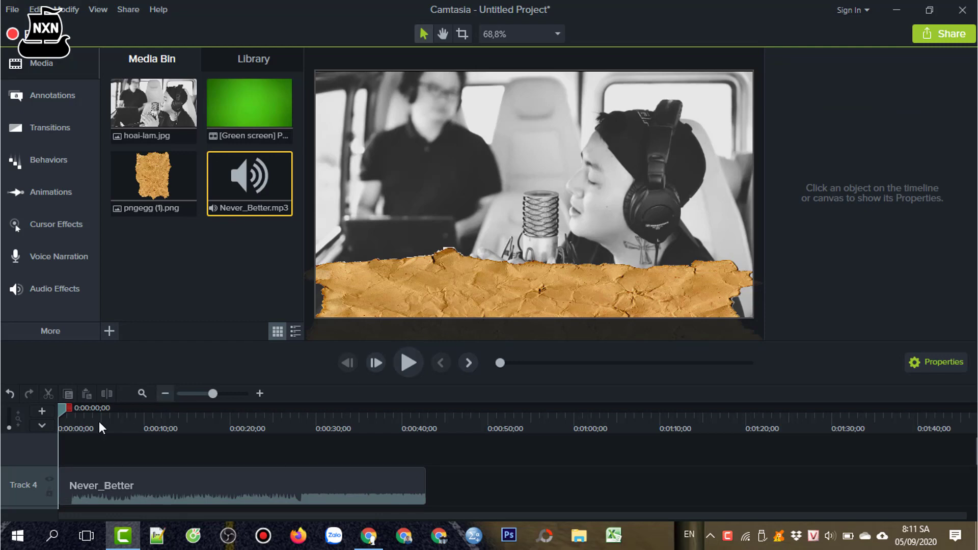
Set the playhead to 0:00:01;12 and add a Basic text-only callout over the paper strip.
drag(58, 411, 70, 414)
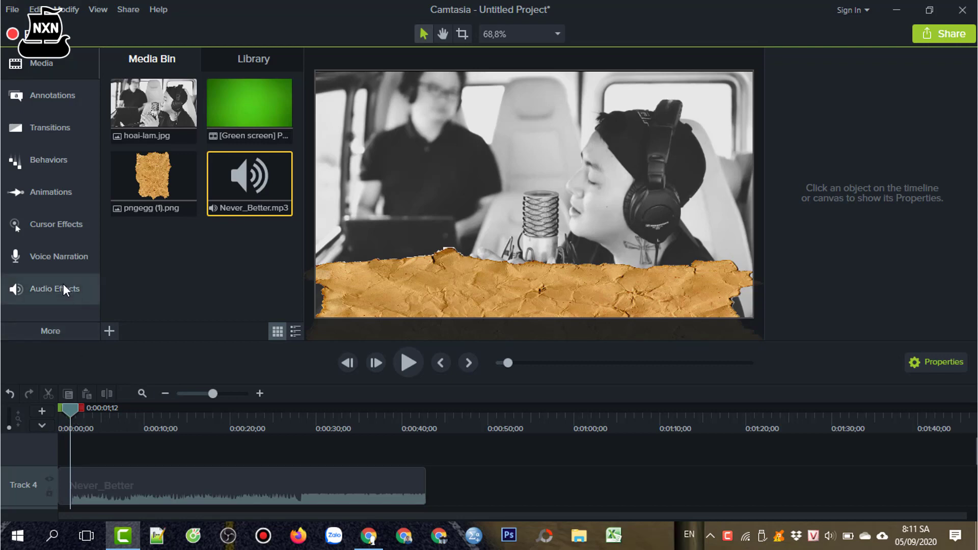
click(42, 97)
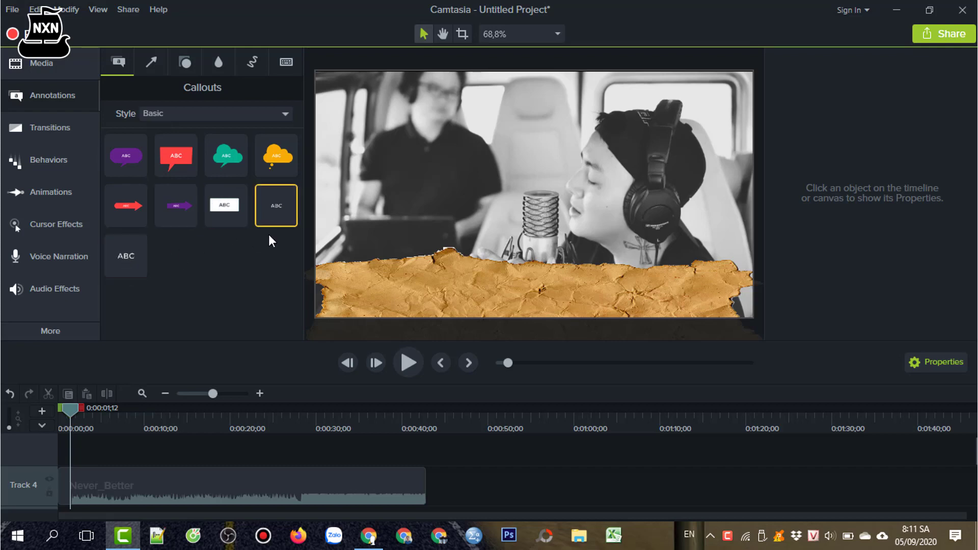
drag(305, 232, 436, 320)
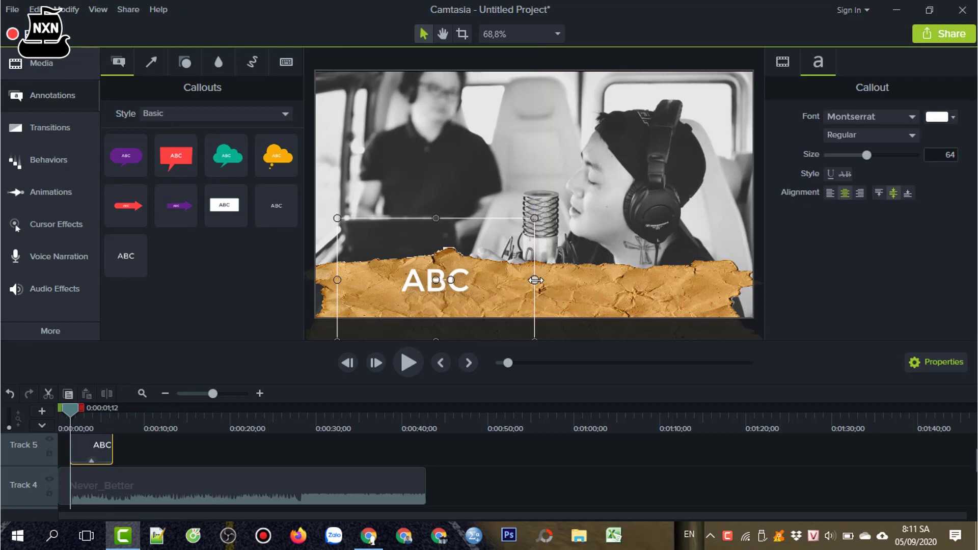
Widen the text callout's box to the full canvas width and lower its upper edge to the paper's top.
drag(534, 279, 754, 311)
drag(338, 281, 317, 280)
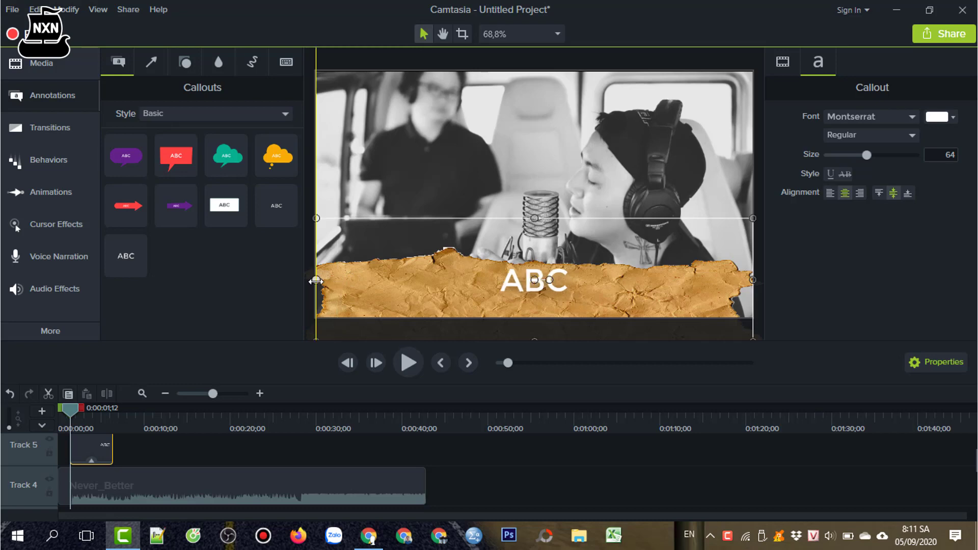
drag(535, 218, 535, 250)
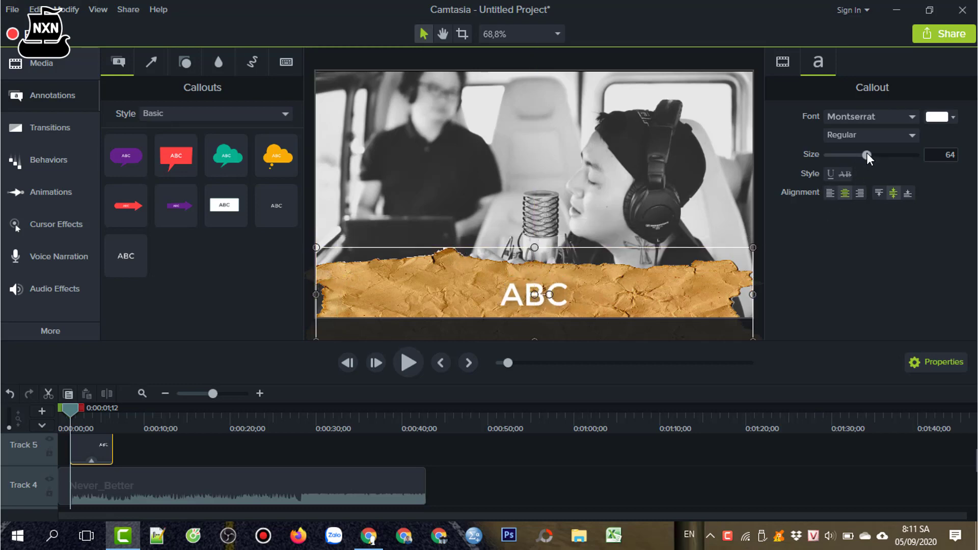
Reduce the ABC callout's text size to 28.
drag(867, 152, 839, 160)
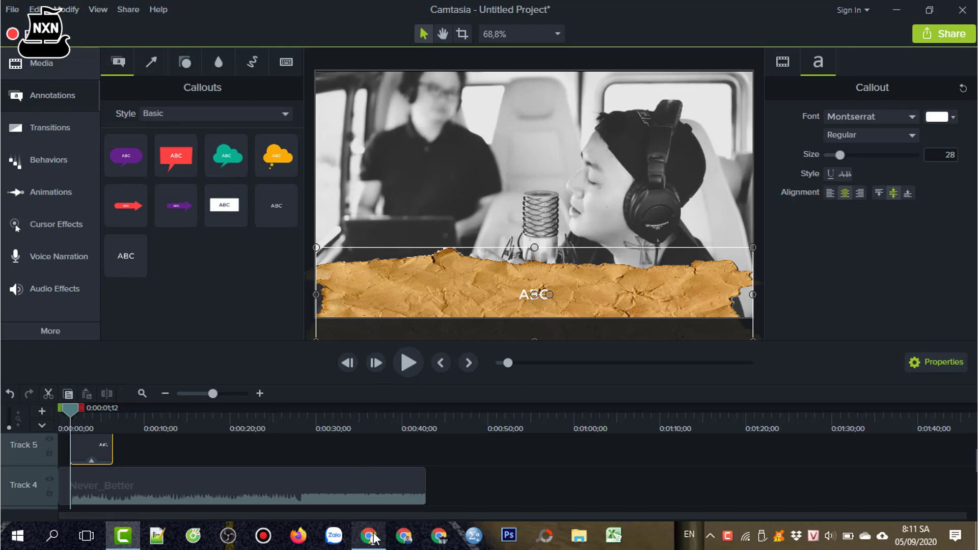
Switch to Chrome and copy the first lyric line, "Buồn làm chi em ơi lá xanh rồi cũng phai màu", from the search results.
click(371, 536)
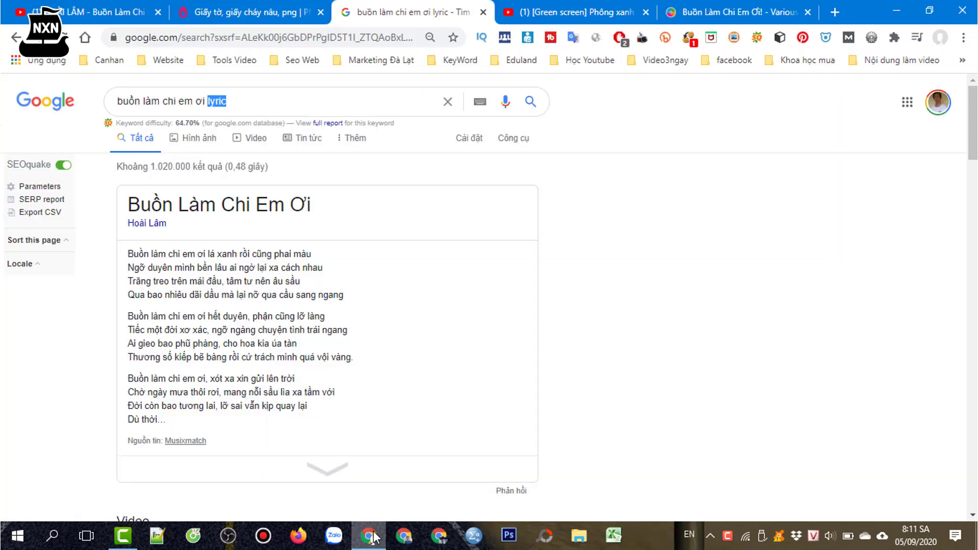
click(130, 256)
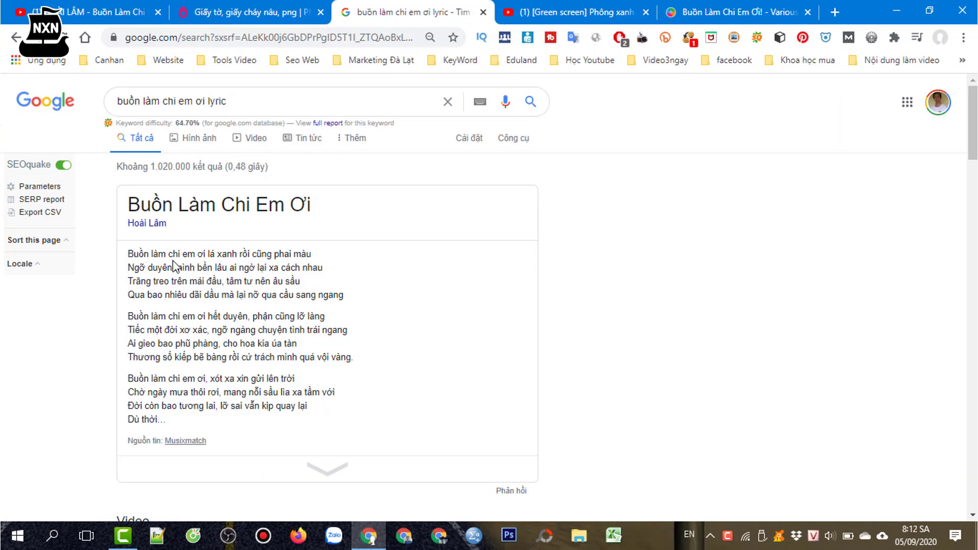
drag(129, 257, 326, 257)
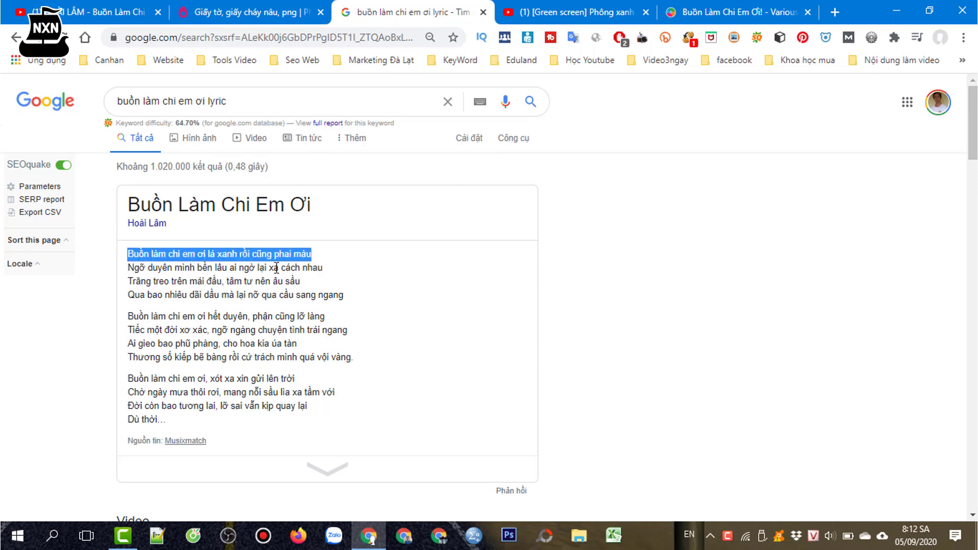
click(143, 267)
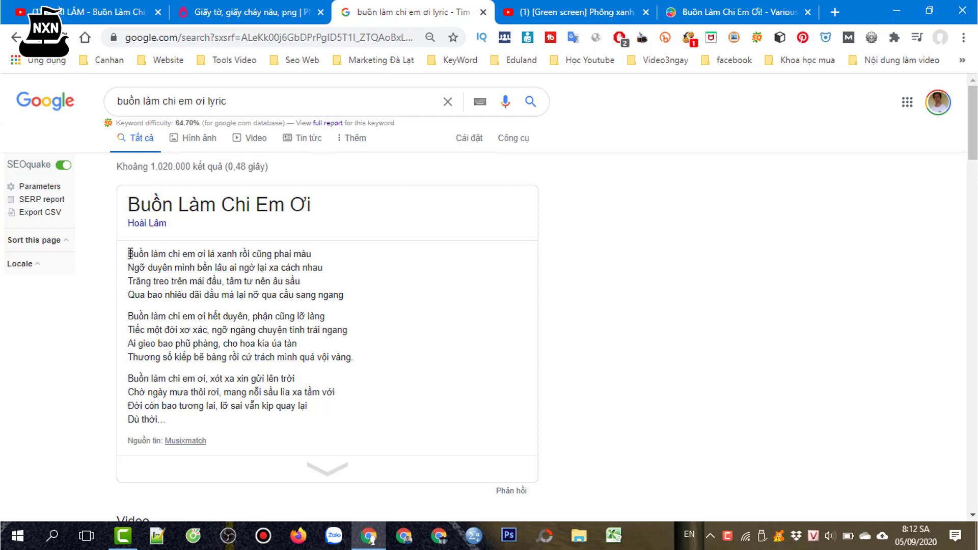
drag(131, 253, 307, 253)
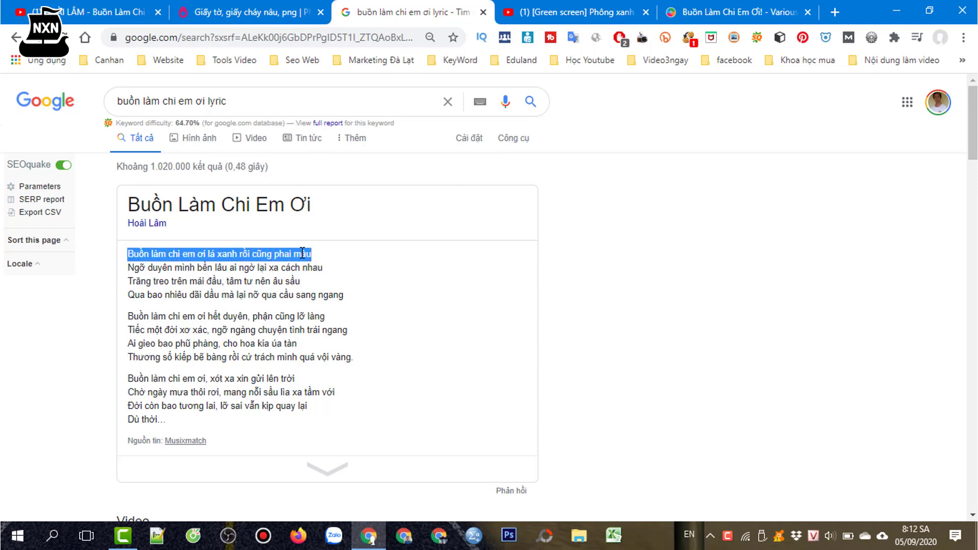
right_click(308, 253)
click(334, 265)
Switch back to Camtasia and clear the ABC placeholder text from the callout.
click(122, 535)
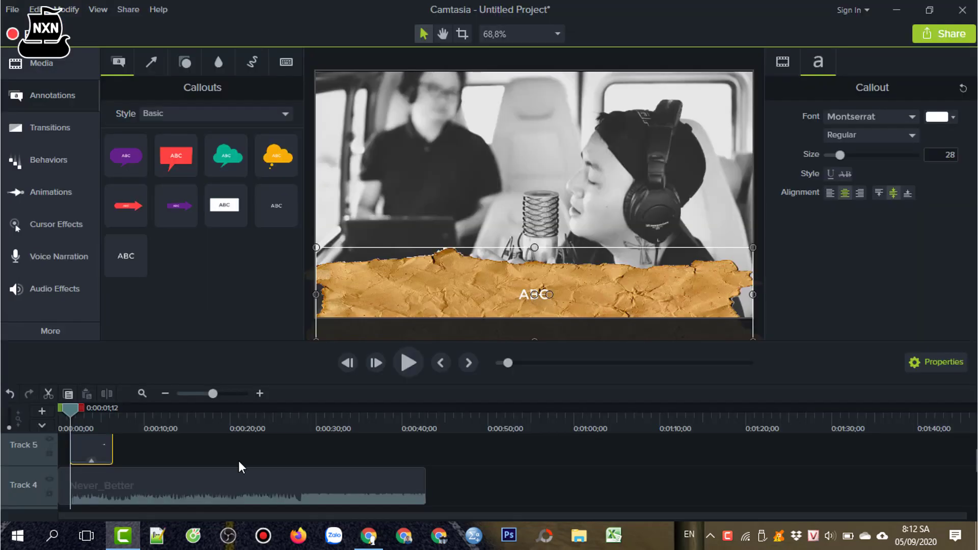
double_click(528, 295)
right_click(530, 295)
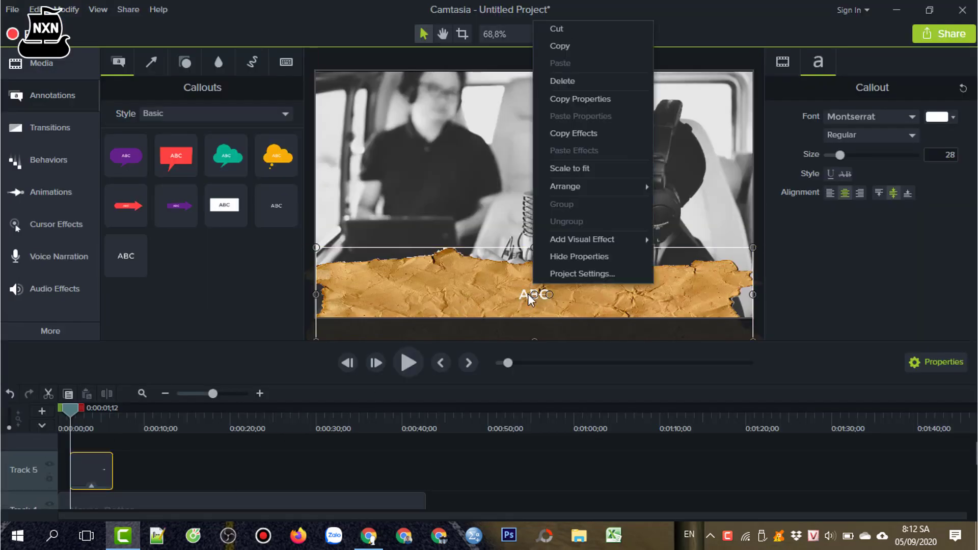
click(566, 82)
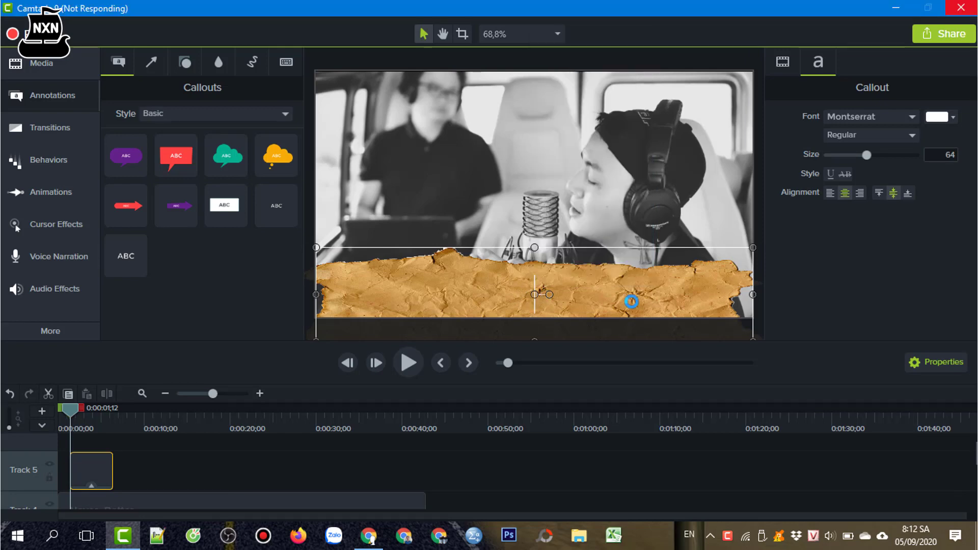
Copy the first lyric line again from Chrome and paste it into the empty callout in Camtasia.
click(369, 535)
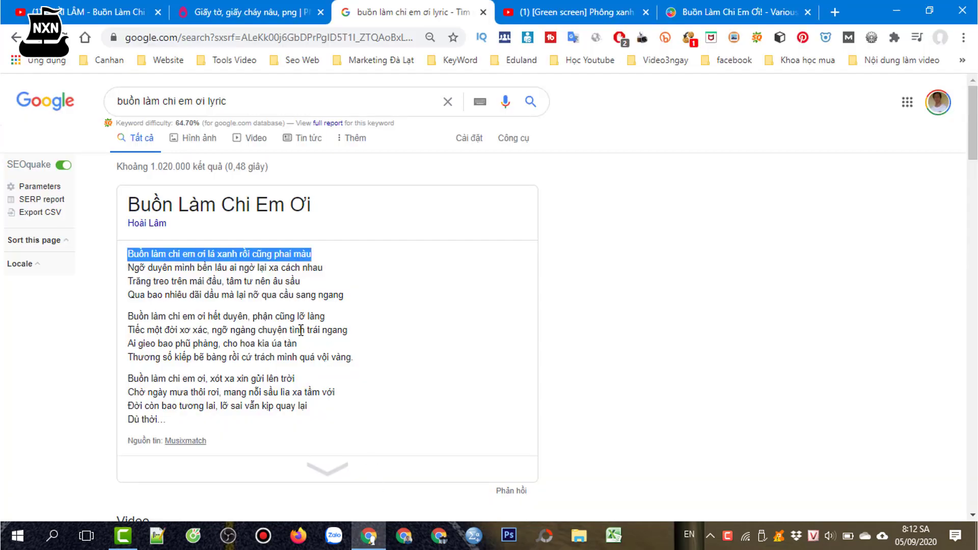
right_click(300, 251)
click(329, 264)
click(130, 541)
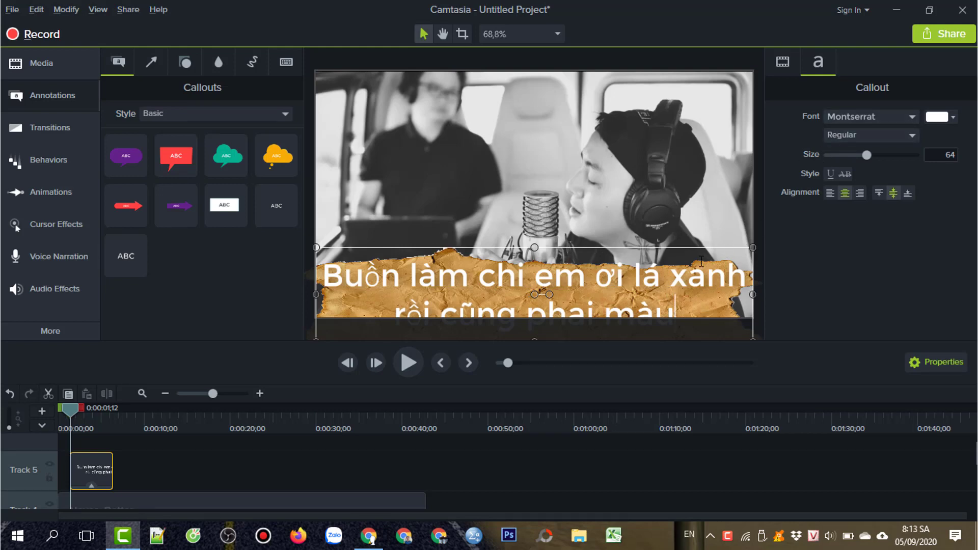
click(752, 248)
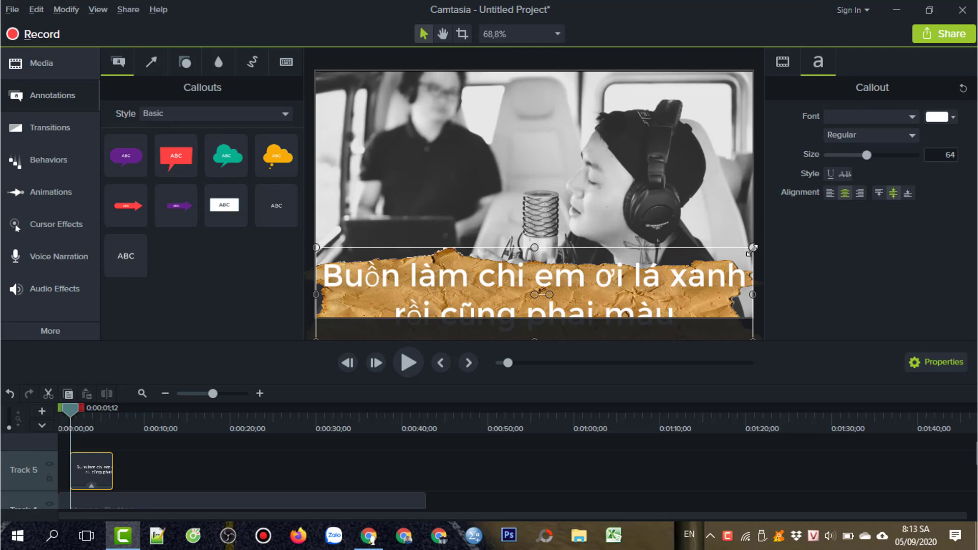
Set the lyric callout's font to Arial Bold with a text size of 40.
click(867, 120)
scroll(690, 248, down, 10)
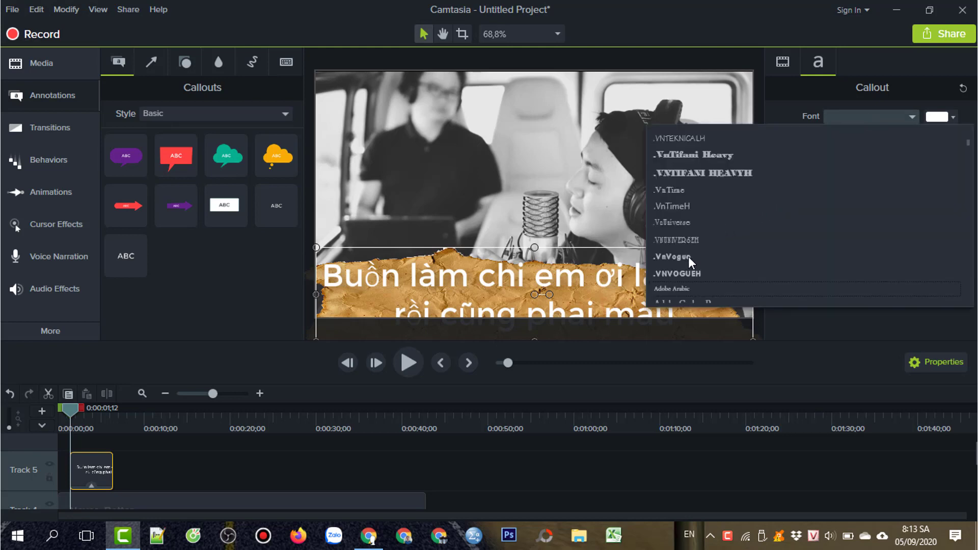
scroll(695, 247, down, 6)
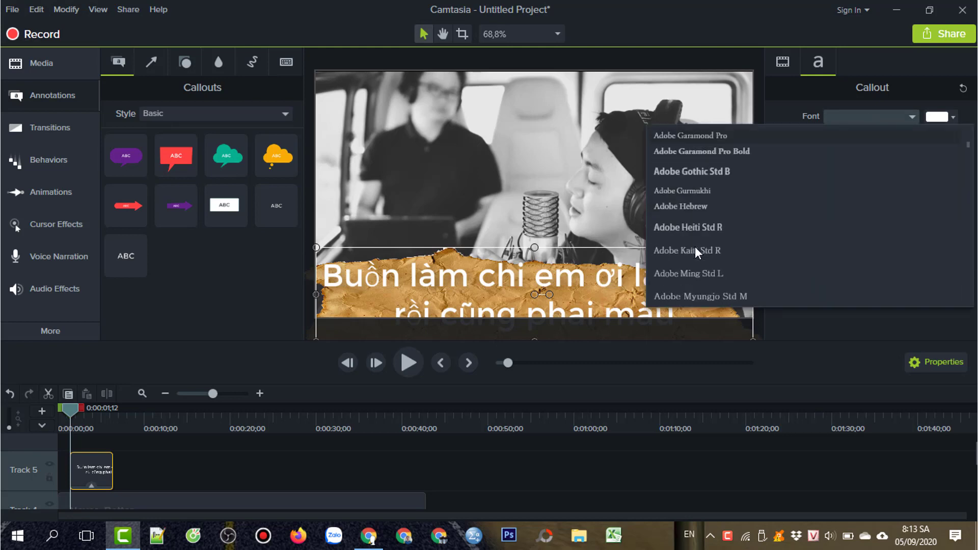
scroll(689, 263, down, 5)
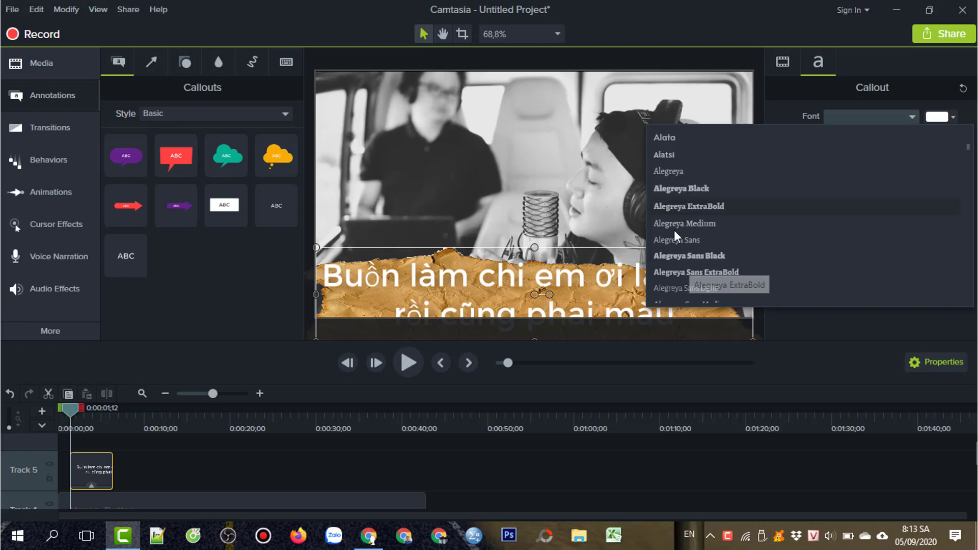
scroll(696, 268, down, 4)
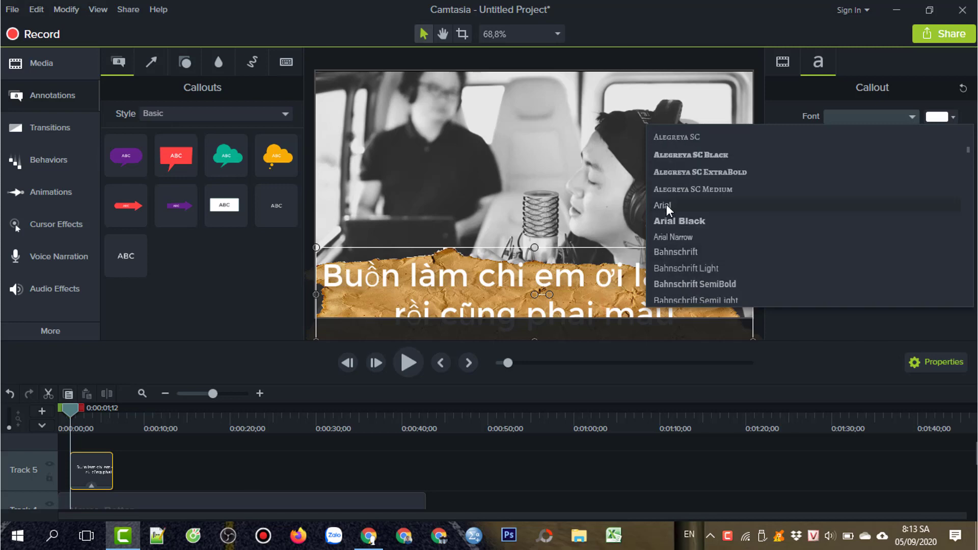
click(667, 205)
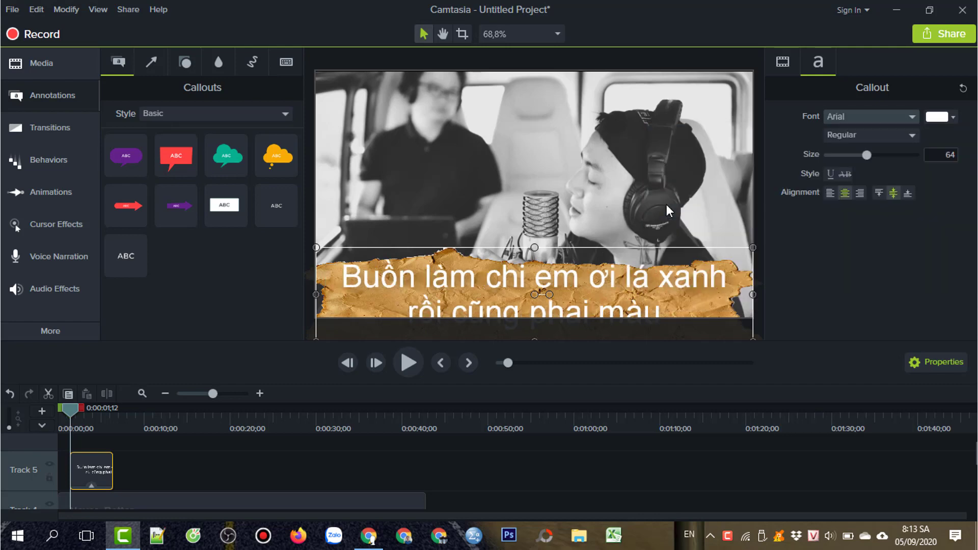
click(846, 135)
click(839, 181)
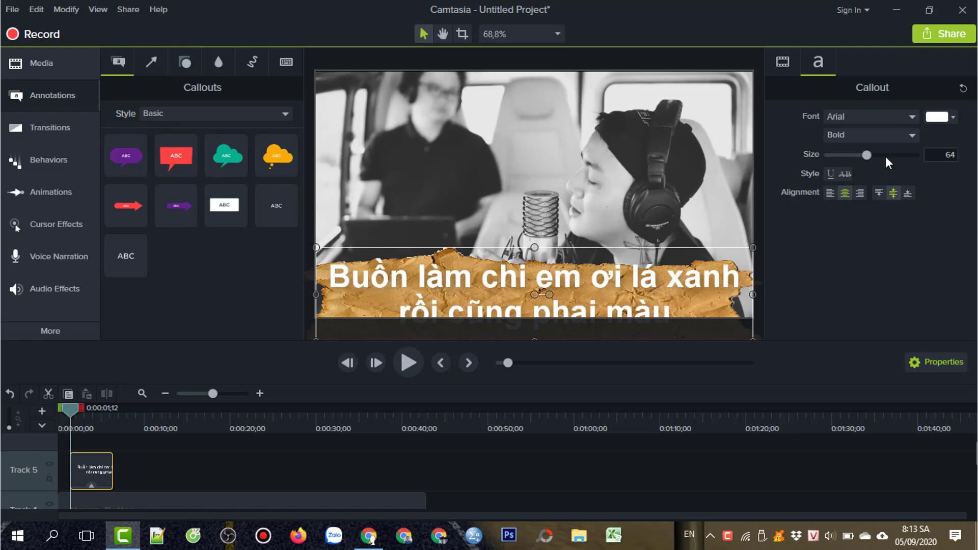
drag(867, 154, 848, 158)
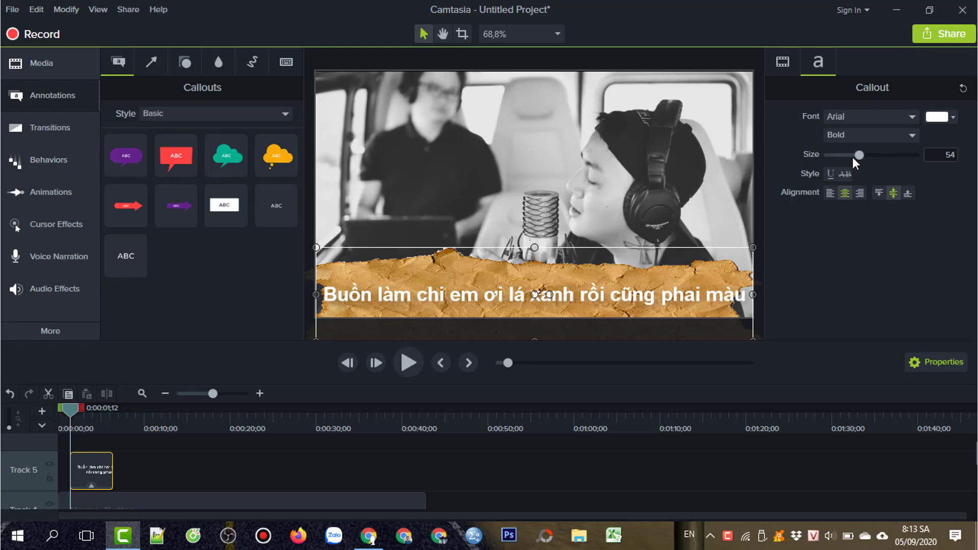
Break the lyric text into two lines before "lá xanh rồi cũng phai màu".
double_click(509, 295)
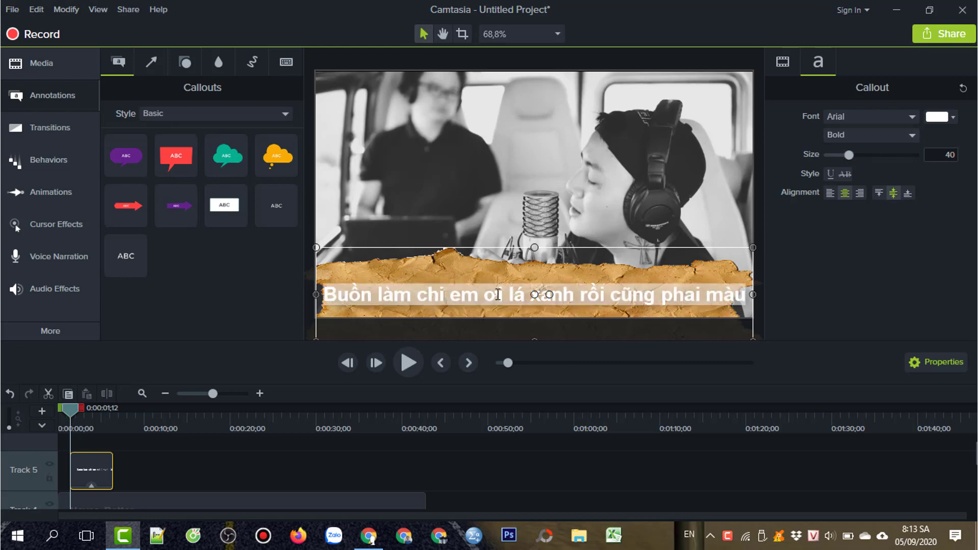
click(511, 297)
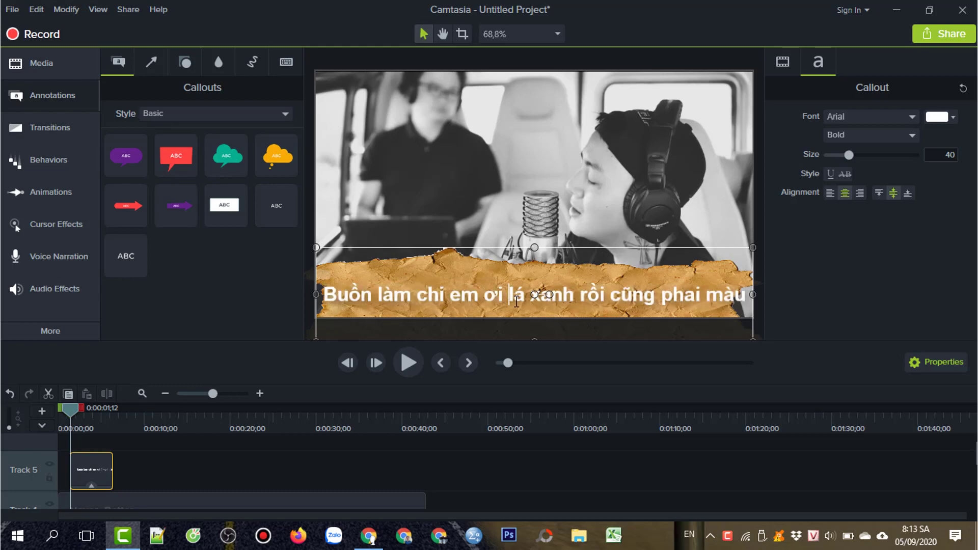
key(Return)
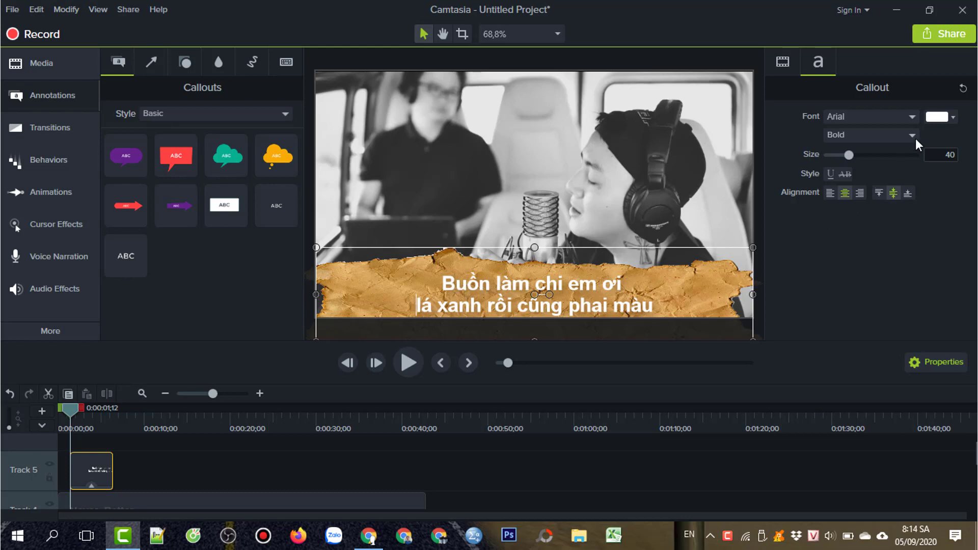
click(942, 118)
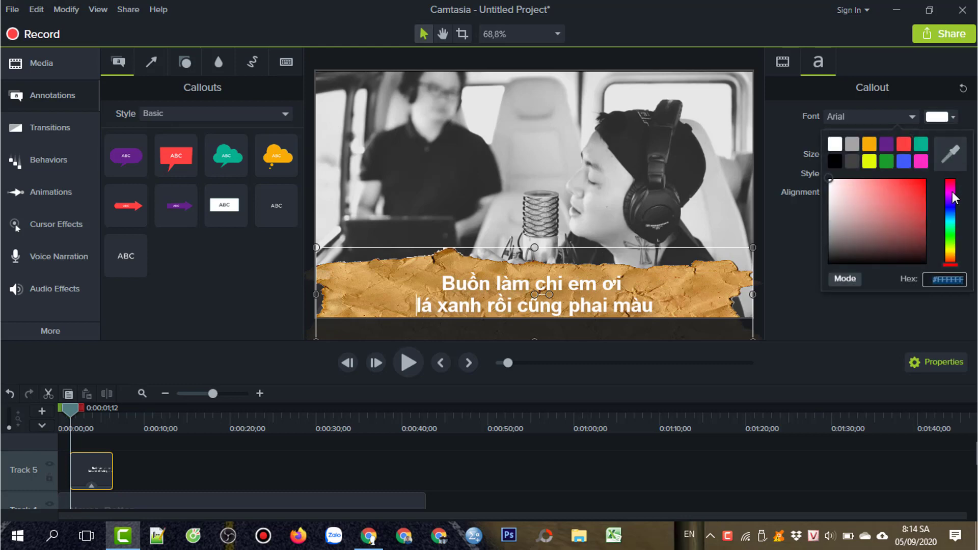
click(951, 230)
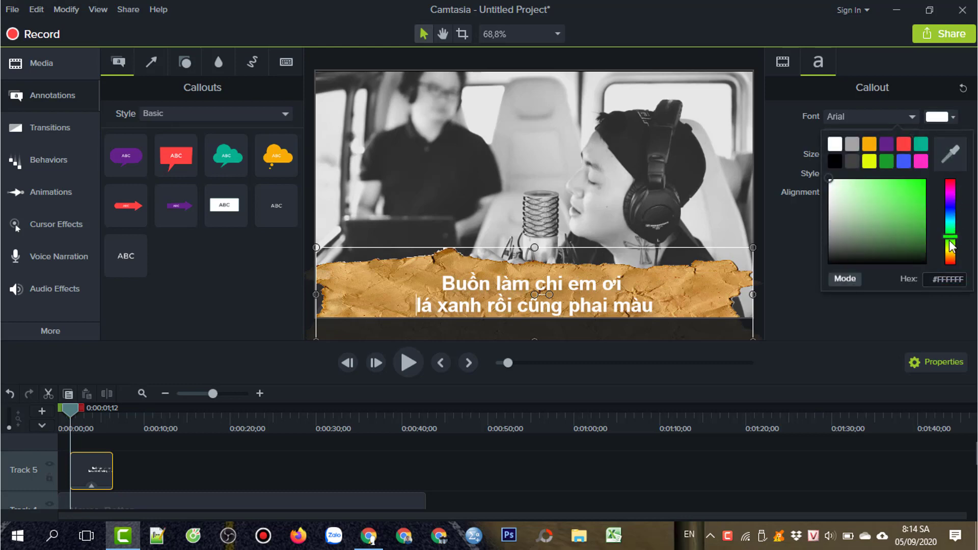
click(950, 246)
click(949, 250)
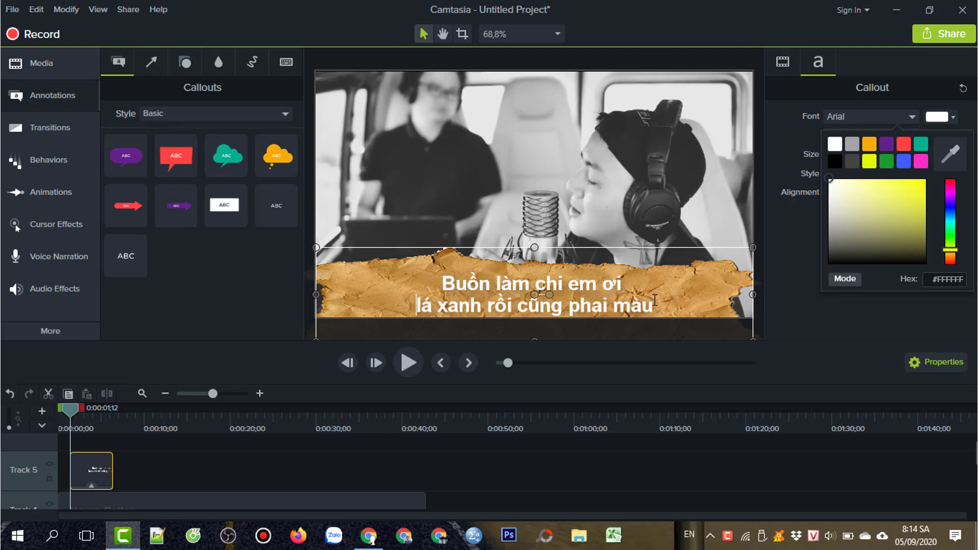
click(796, 331)
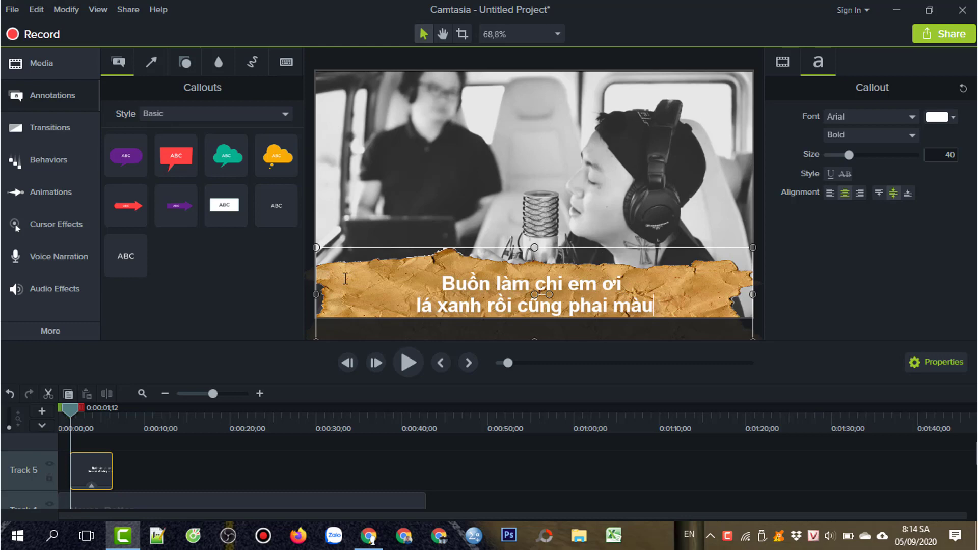
Switch to the YouTube lyric video in Chrome and play it to examine how the lyric lines appear.
click(368, 535)
click(107, 15)
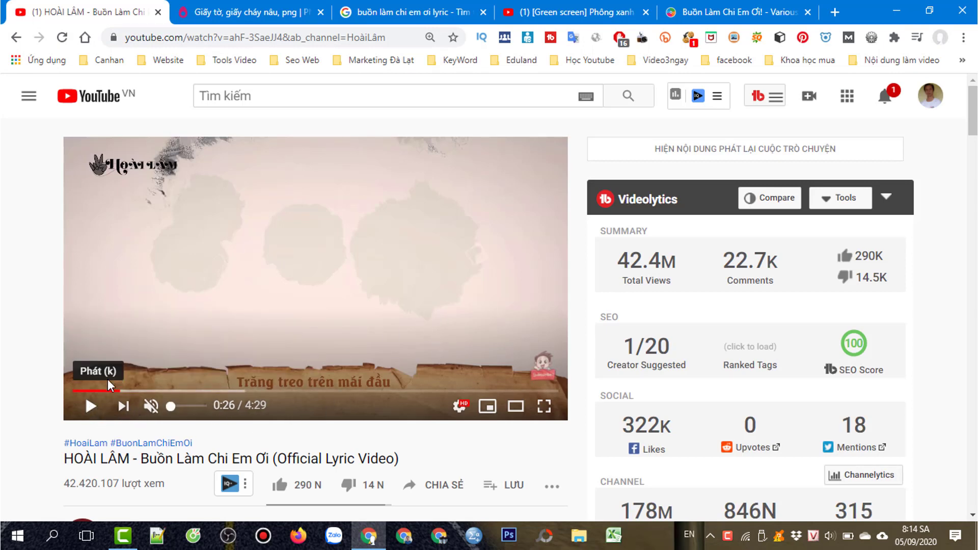
click(90, 406)
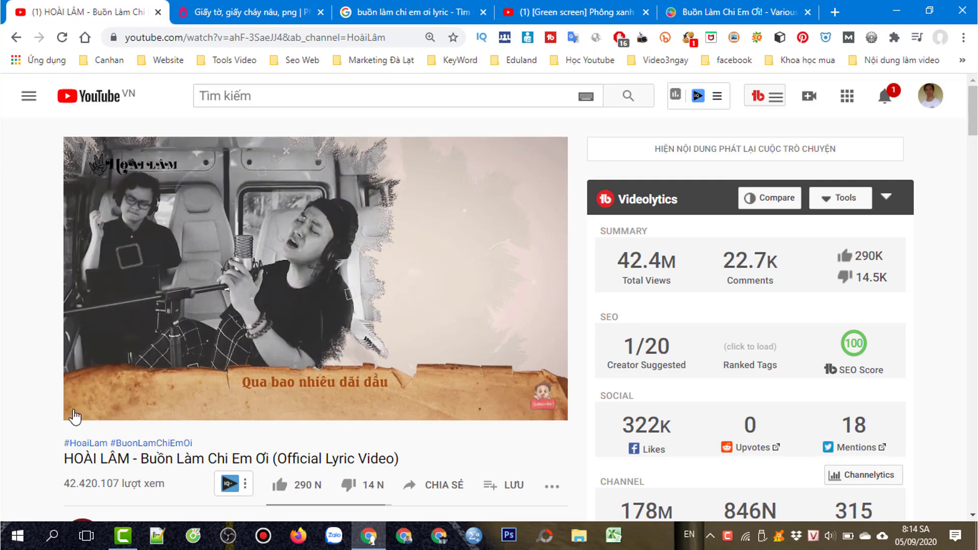
Back in Camtasia, duplicate the lyric callout onto Track 6 and shift the copy later so it overlaps the original's end.
click(123, 535)
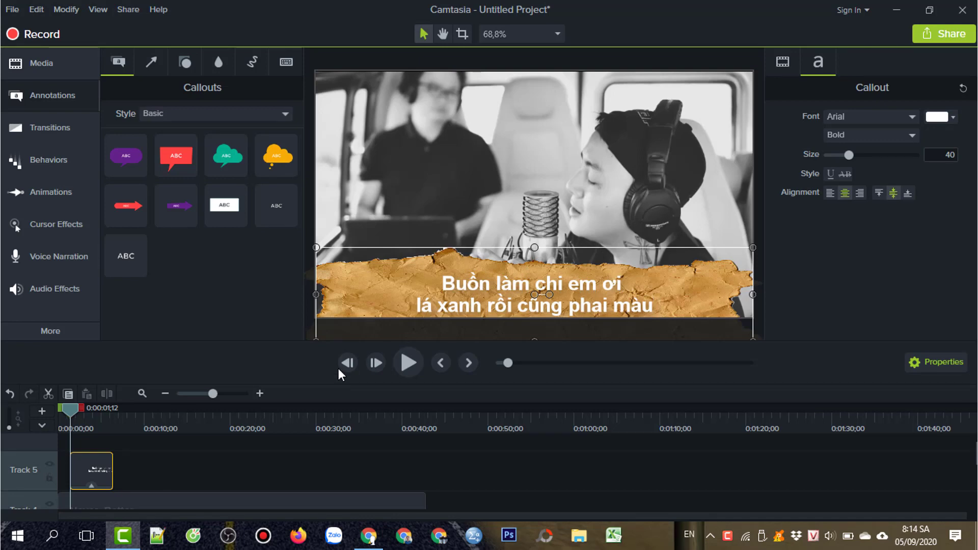
right_click(97, 471)
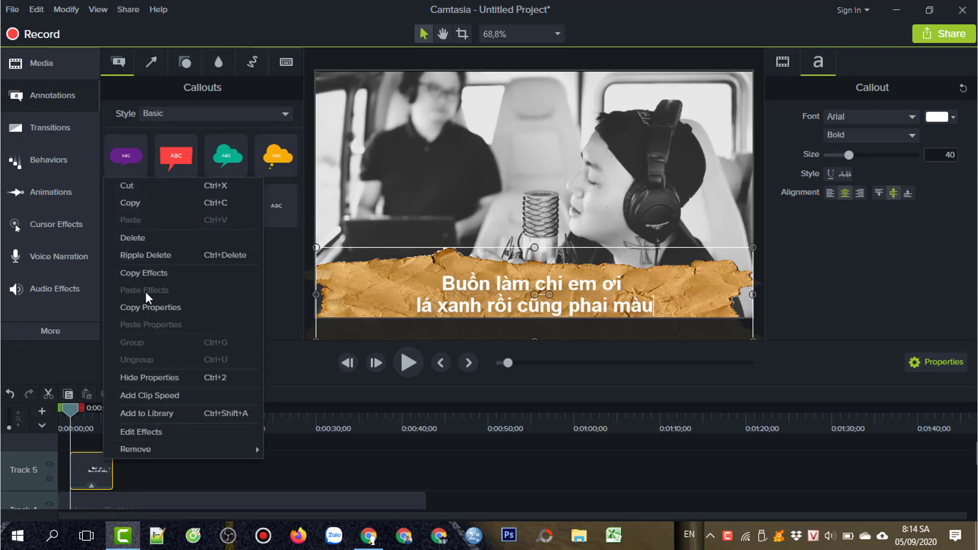
click(149, 202)
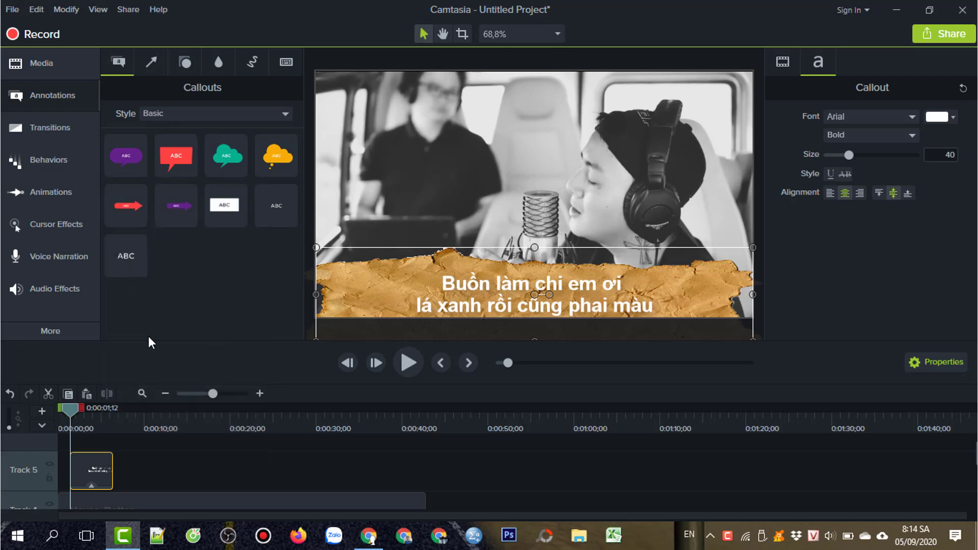
key(ctrl+v)
drag(89, 459, 118, 466)
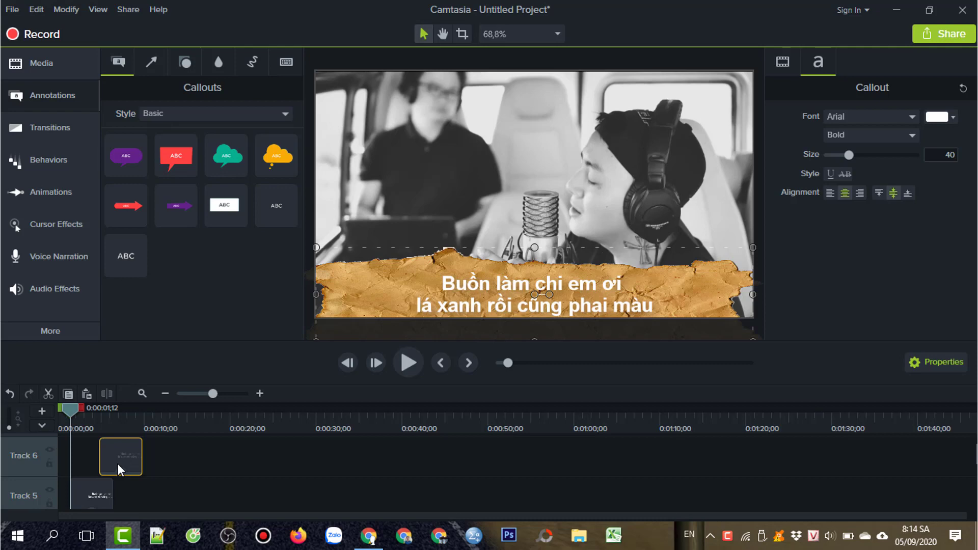
Delete the second line, "lá xanh rồi cũng phai màu", from the callout on Track 5.
click(96, 489)
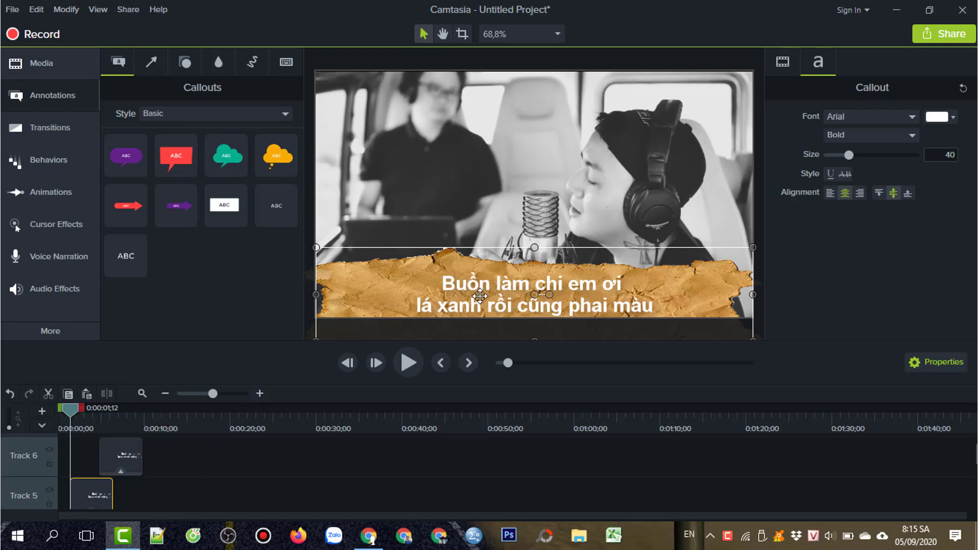
double_click(462, 299)
click(461, 303)
drag(417, 306, 657, 311)
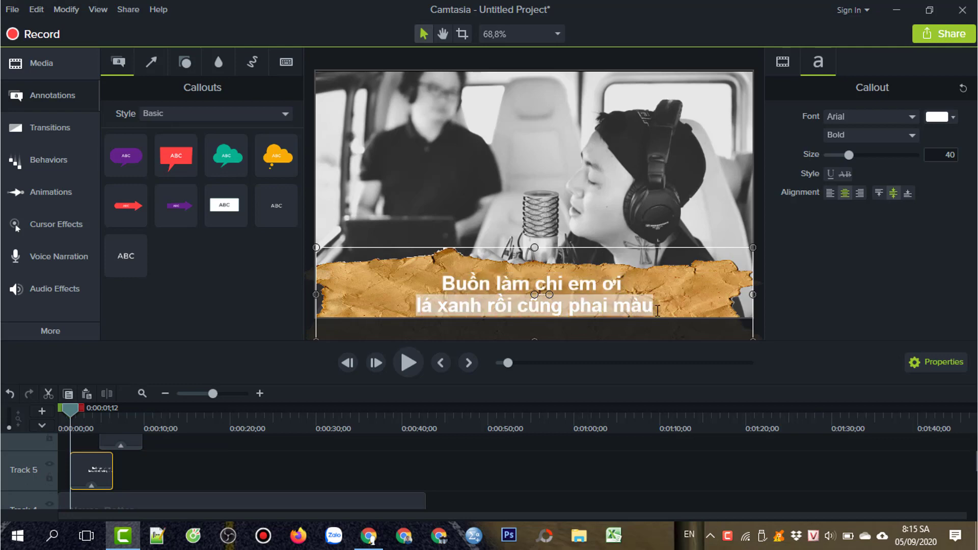
key(BackSpace)
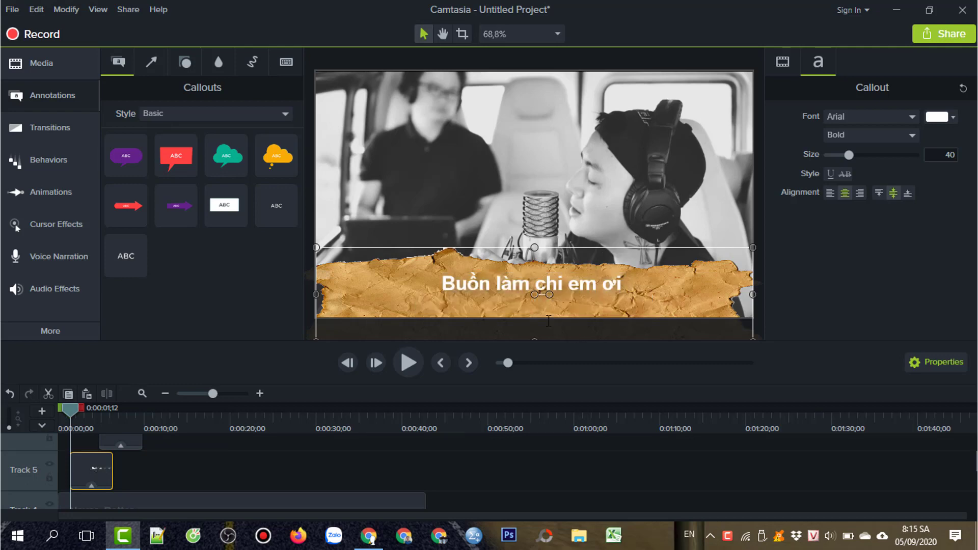
Clear the first line, "Buồn làm chi em ơi", from the second callout and place that callout directly after the first on Track 5.
click(516, 285)
click(123, 438)
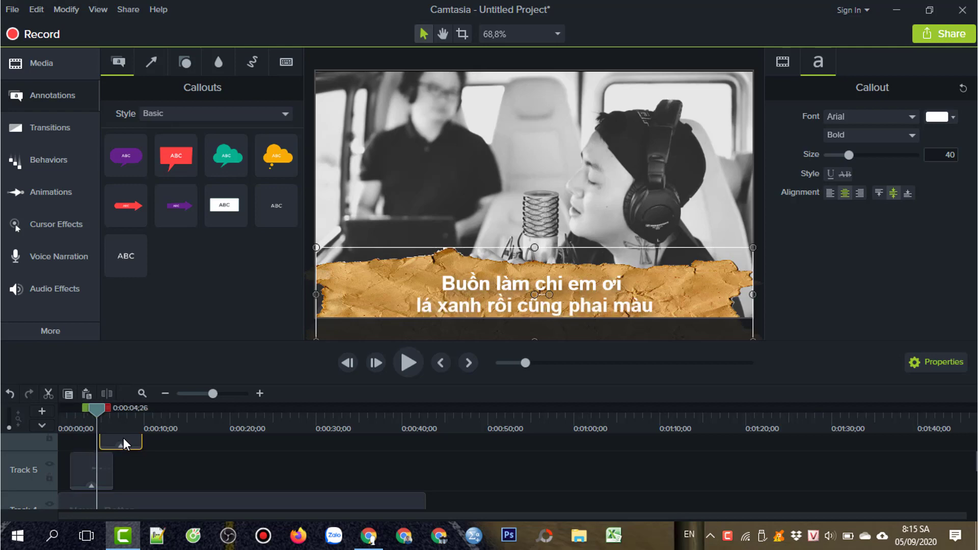
click(445, 279)
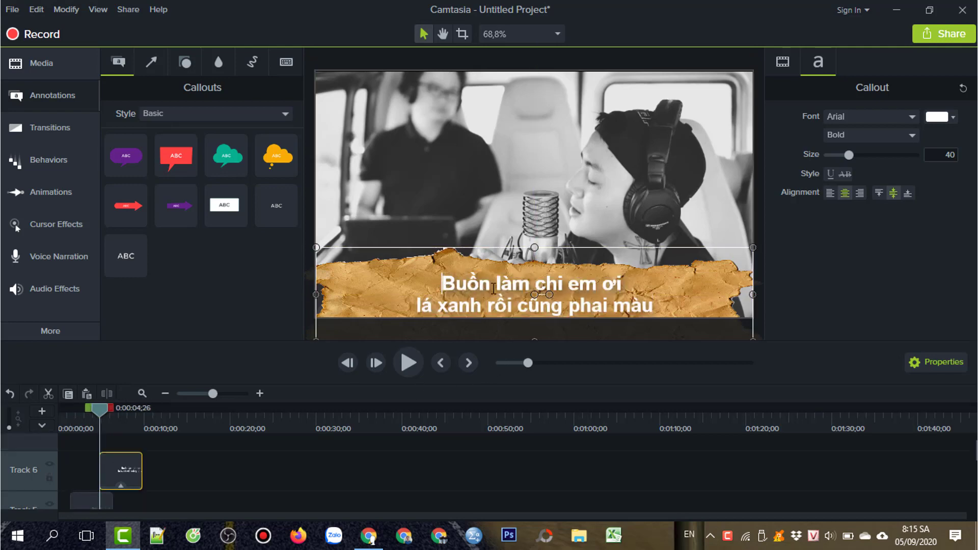
drag(494, 289, 620, 286)
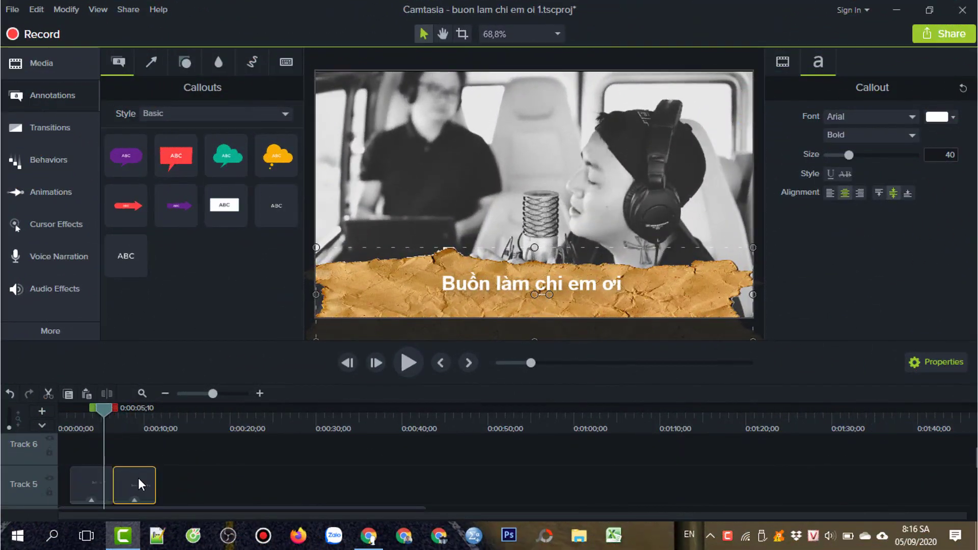
click(138, 478)
Scrub across both lyric callouts on Track 5 to check how the first line changes to the second.
click(89, 481)
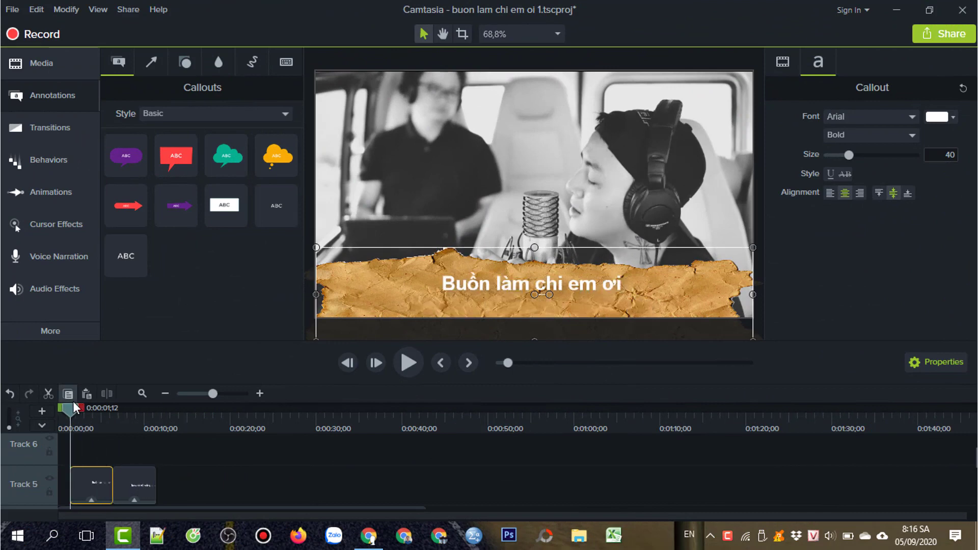
drag(73, 401, 129, 429)
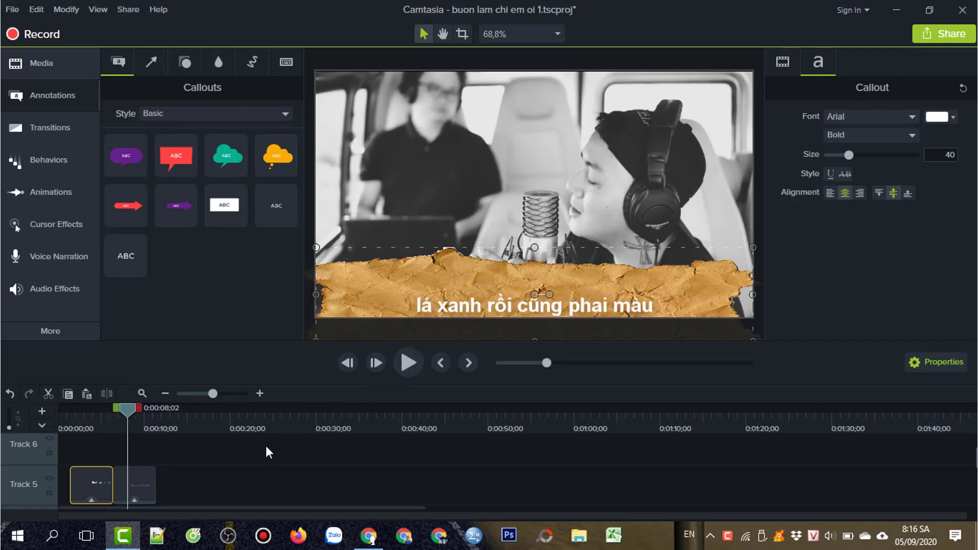
mouse_move(122, 414)
mouse_down()
mouse_move(94, 420)
mouse_move(127, 421)
mouse_move(96, 432)
mouse_move(133, 429)
mouse_move(96, 432)
mouse_move(120, 429)
mouse_up()
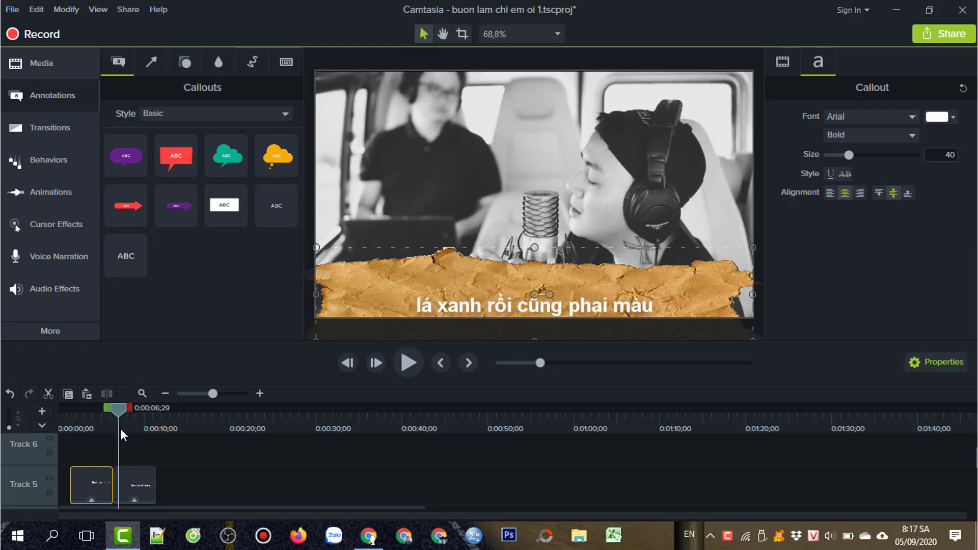
click(174, 468)
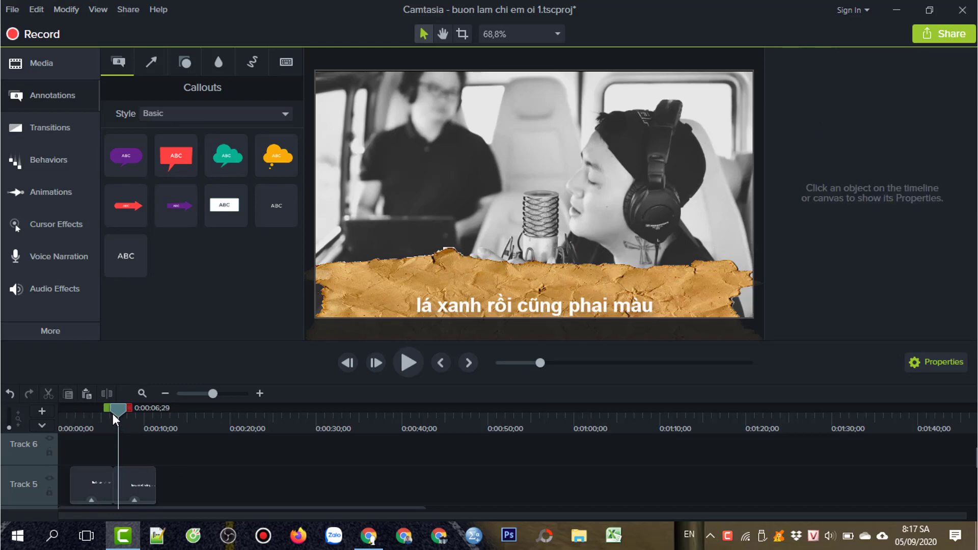
drag(115, 411, 106, 416)
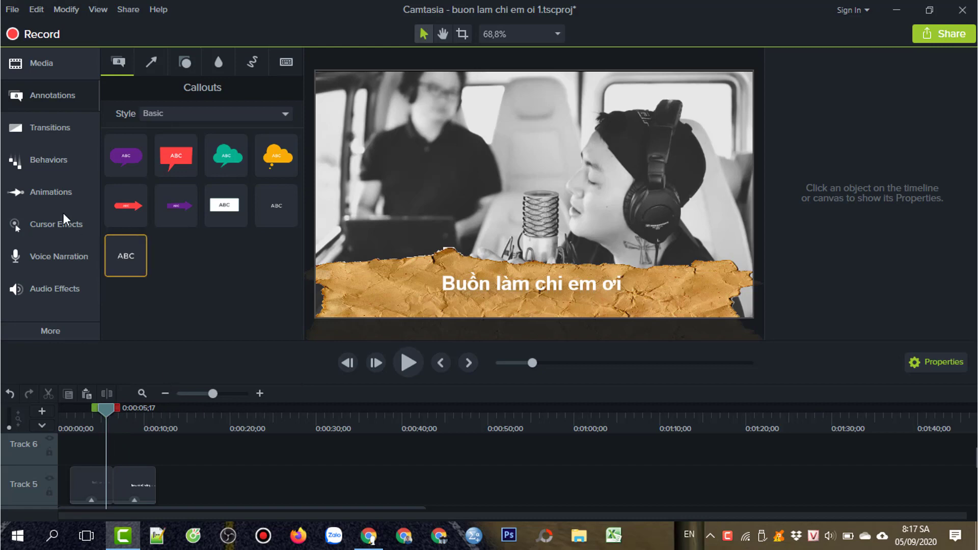
Apply the Fade behavior to the "lá xanh rồi cũng phai màu" callout.
click(50, 162)
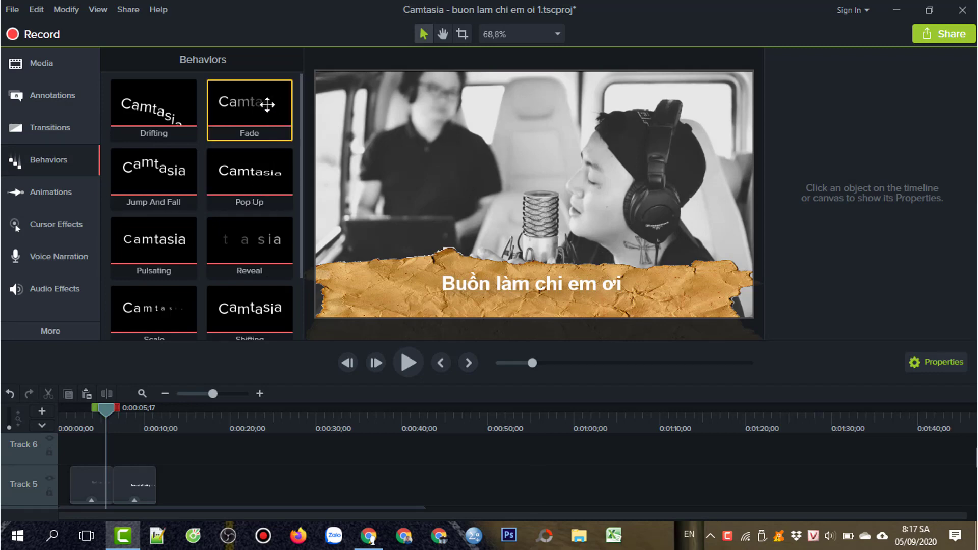
drag(267, 105, 123, 486)
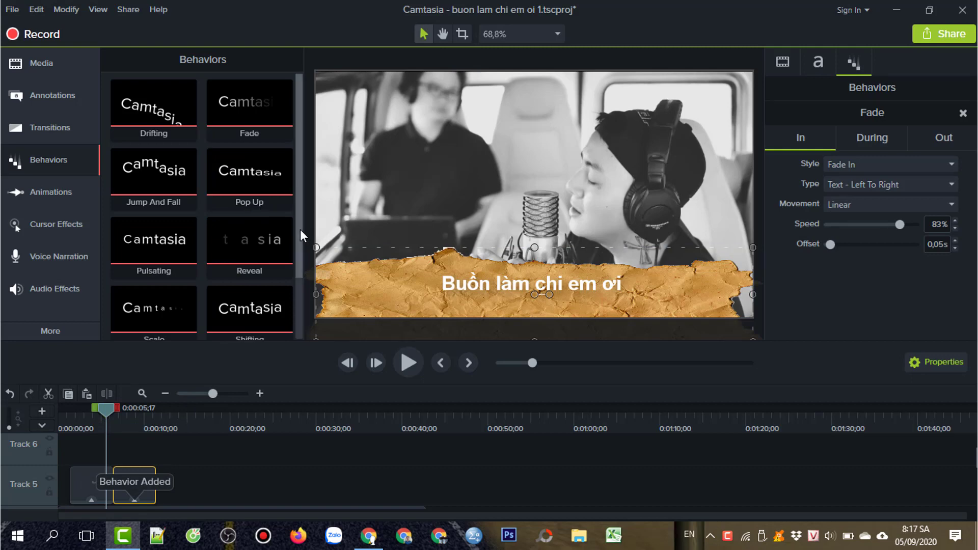
scroll(299, 240, down, 2)
scroll(301, 254, up, 2)
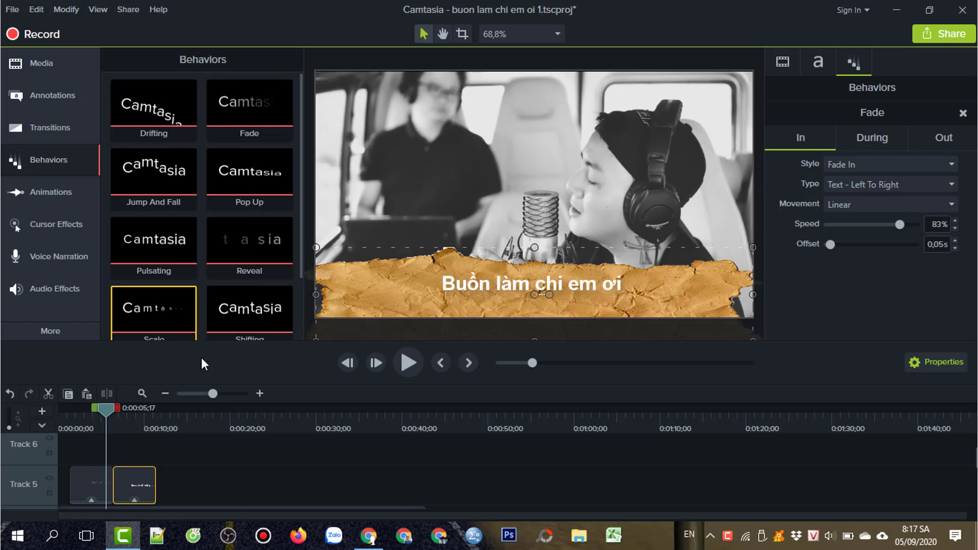
Play the timeline from the first lyric line to preview the Fade behavior on the second callout.
drag(106, 411, 68, 422)
click(404, 363)
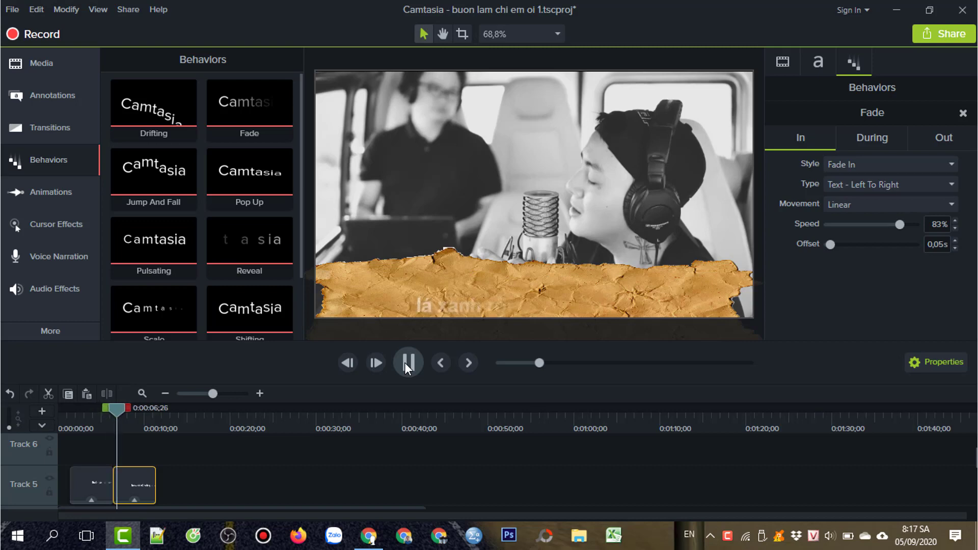
click(405, 363)
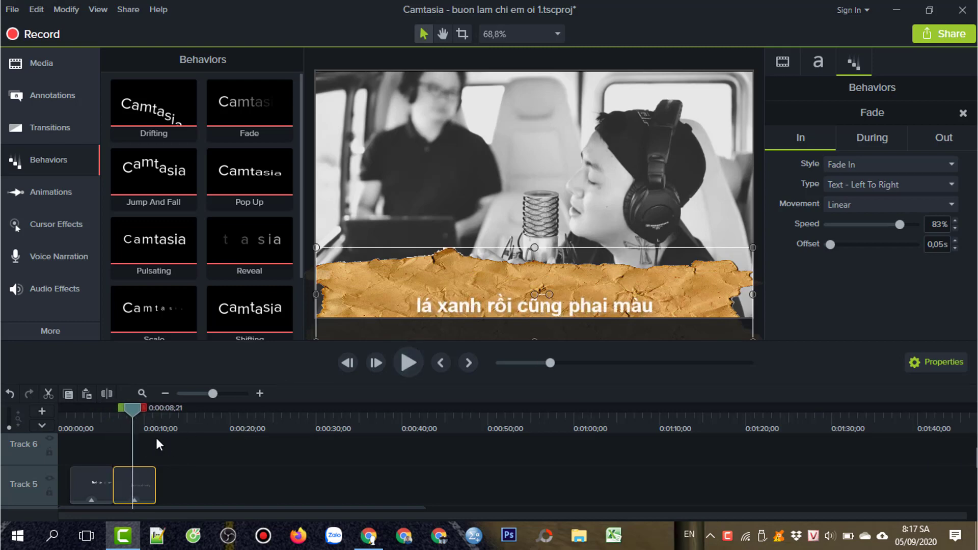
Move the "lá xanh rồi cũng phai màu" callout to Track 6, starting at about 0:00:04, so it overlaps the first callout.
drag(129, 411, 98, 413)
drag(141, 472, 93, 411)
drag(114, 449, 110, 443)
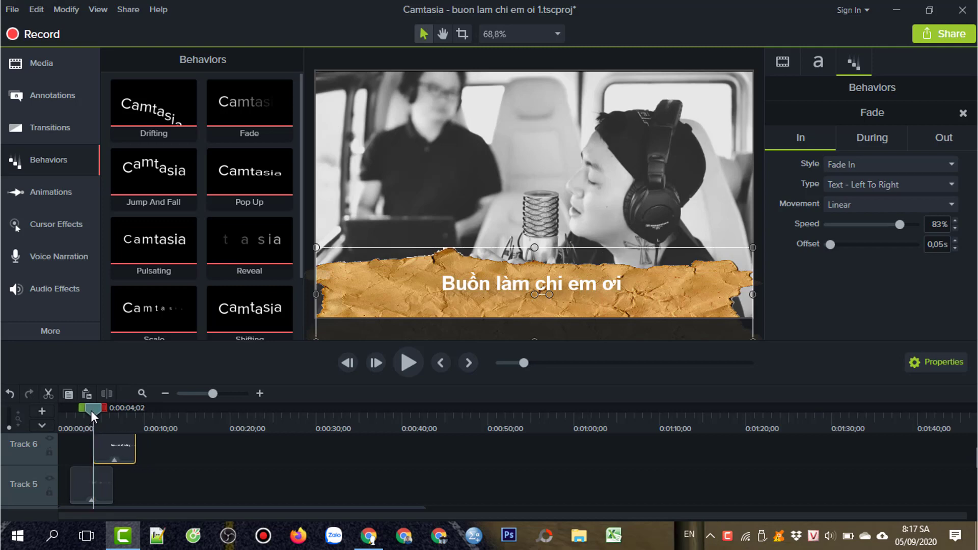
Preview the overlapping lyric callouts on Tracks 5 and 6 from just before the first line.
drag(92, 410, 66, 424)
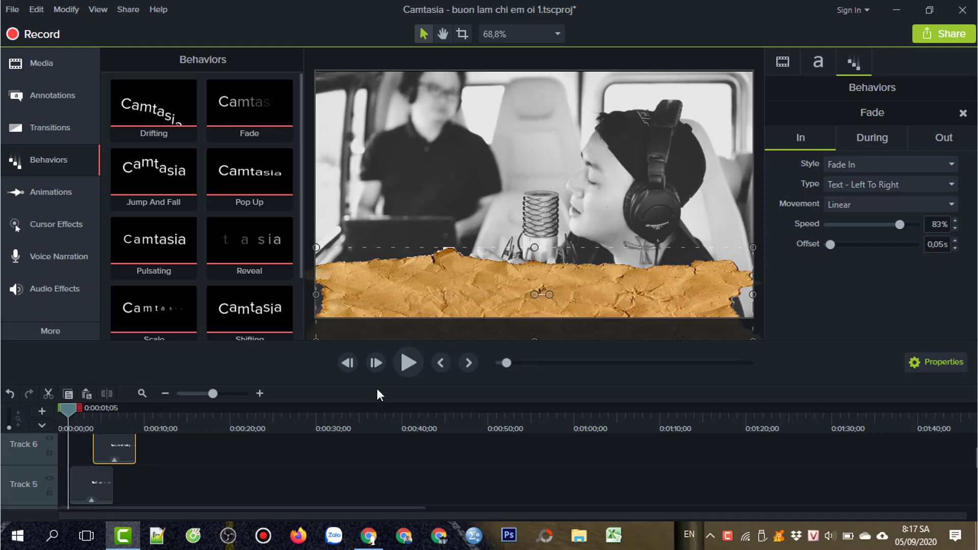
click(408, 363)
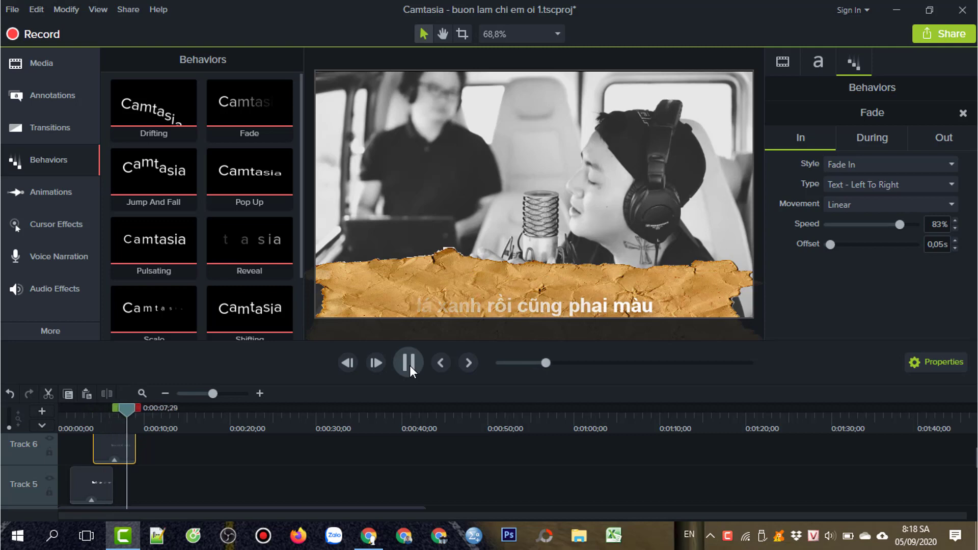
click(409, 365)
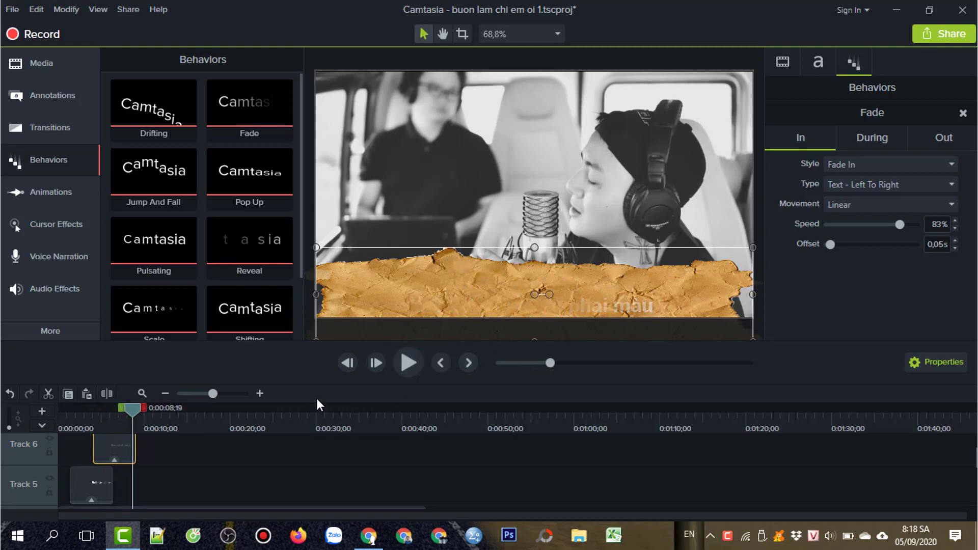
Copy both lyric callouts and paste the pair after the originals, starting at about 0:00:09 where the Track 6 callout ends.
drag(138, 407, 143, 410)
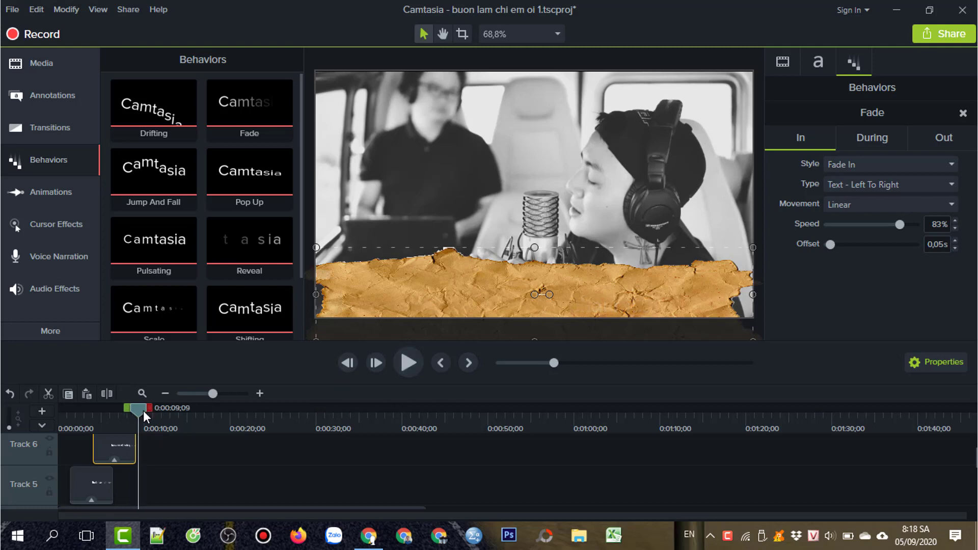
click(164, 478)
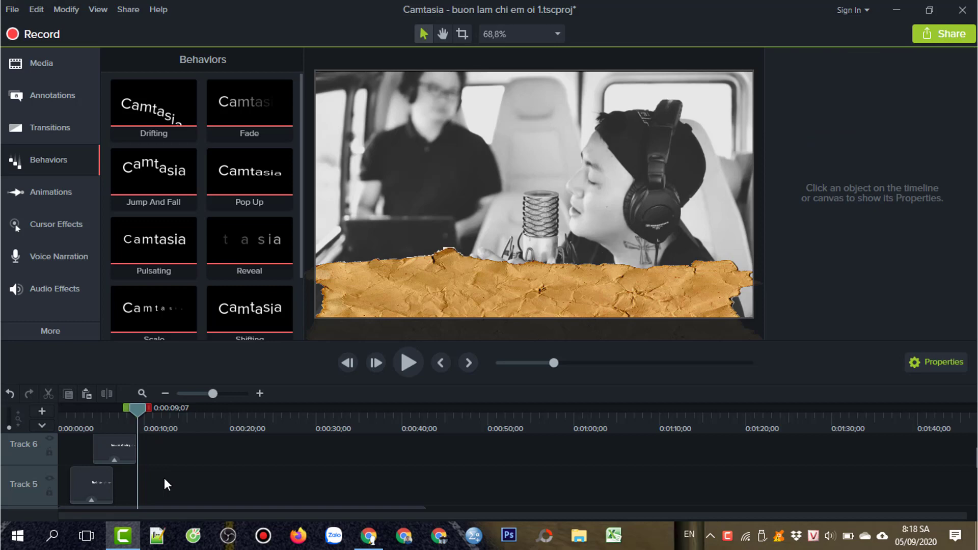
drag(185, 487, 104, 463)
right_click(124, 442)
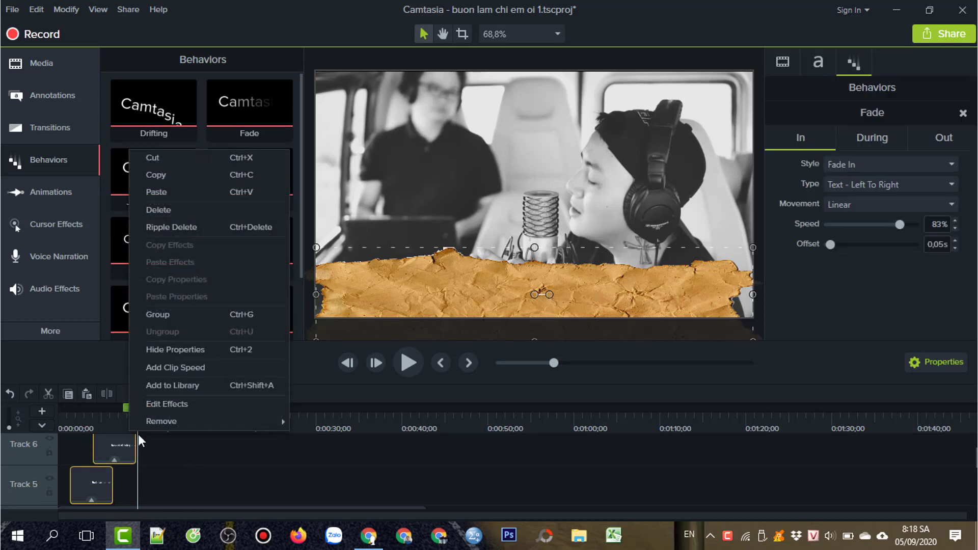
click(168, 176)
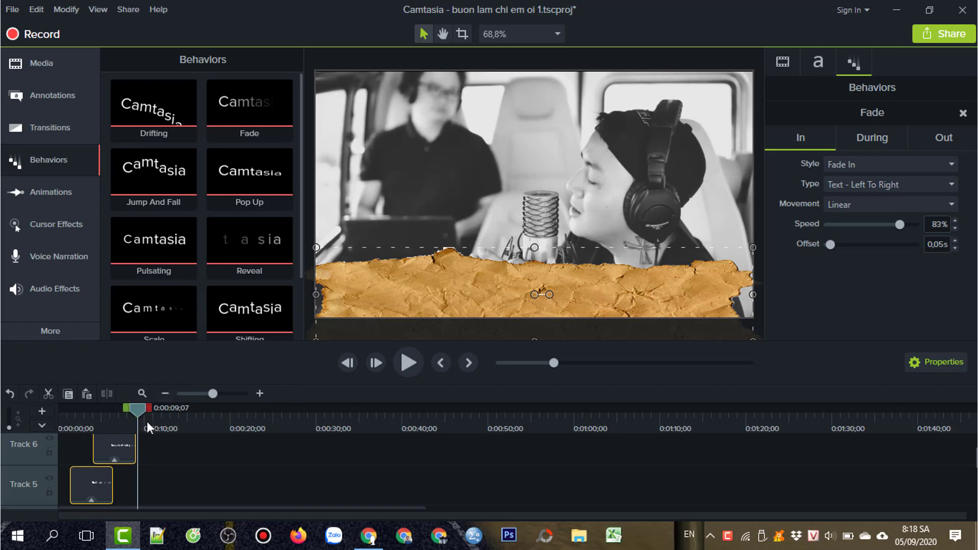
key(ctrl+v)
click(149, 501)
drag(150, 500, 142, 498)
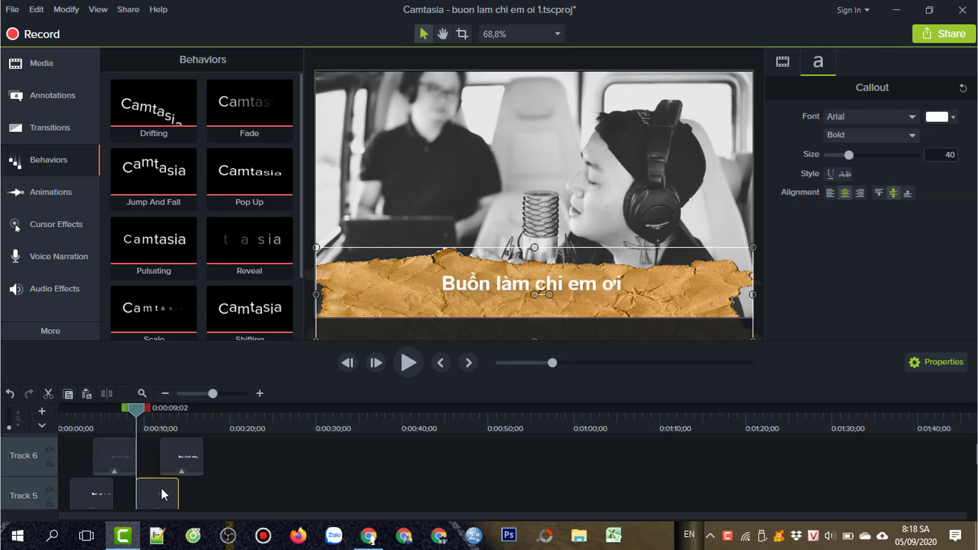
click(453, 282)
drag(442, 283, 626, 284)
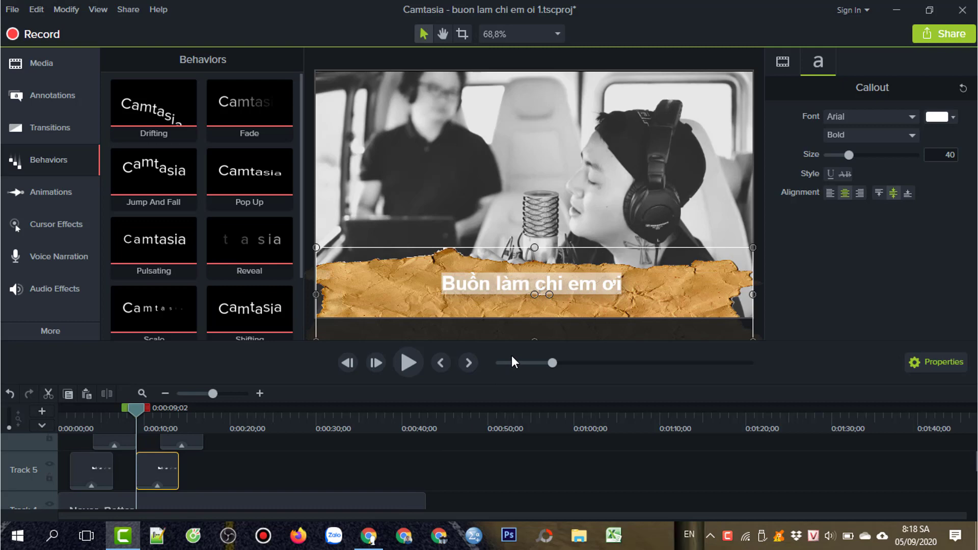
click(207, 462)
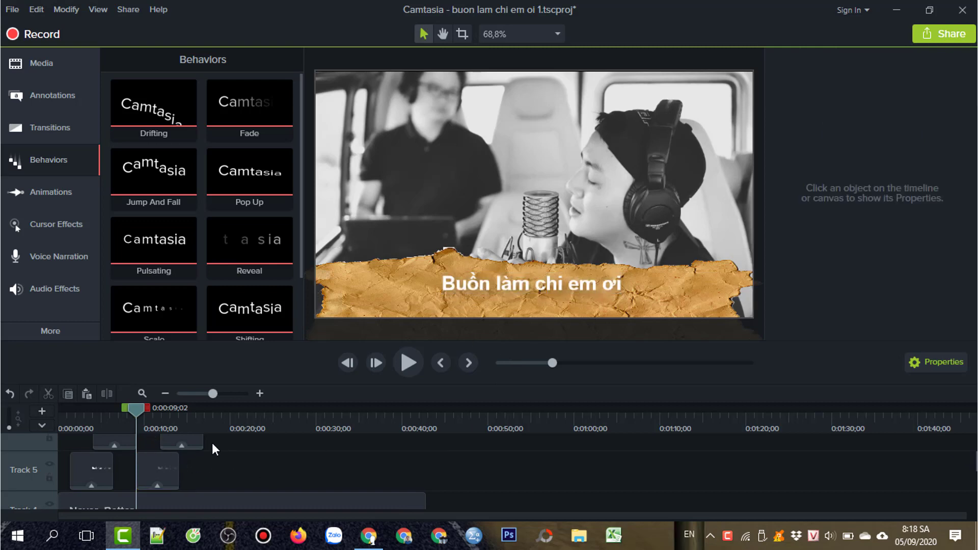
click(538, 308)
double_click(516, 283)
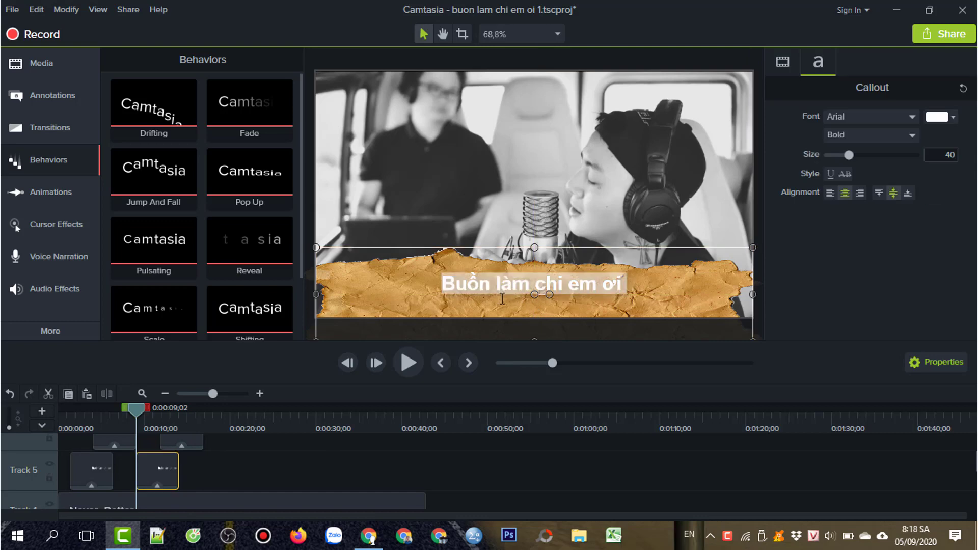
click(502, 298)
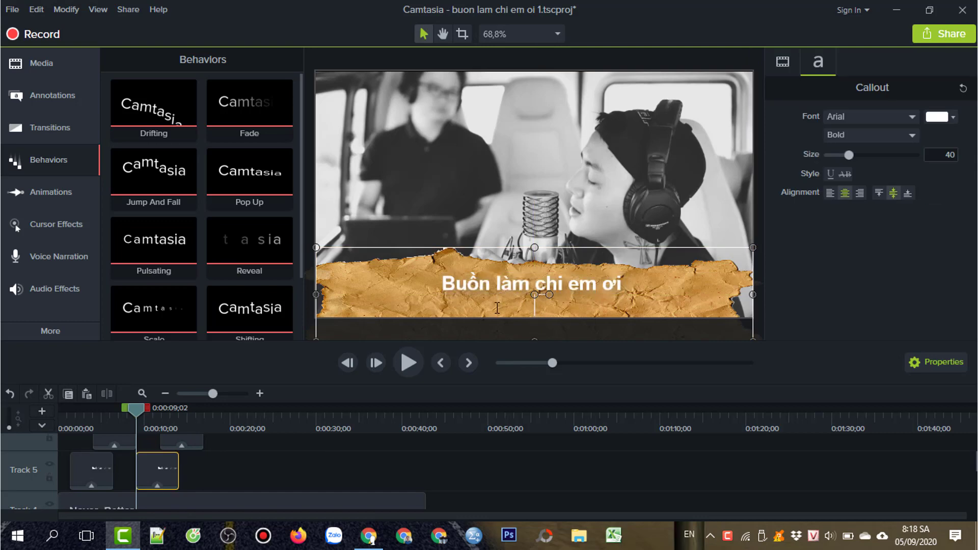
Try the pasted second-line callout on Track 5 at about 0:00:15, deleting and restoring the blank line above its text.
click(186, 438)
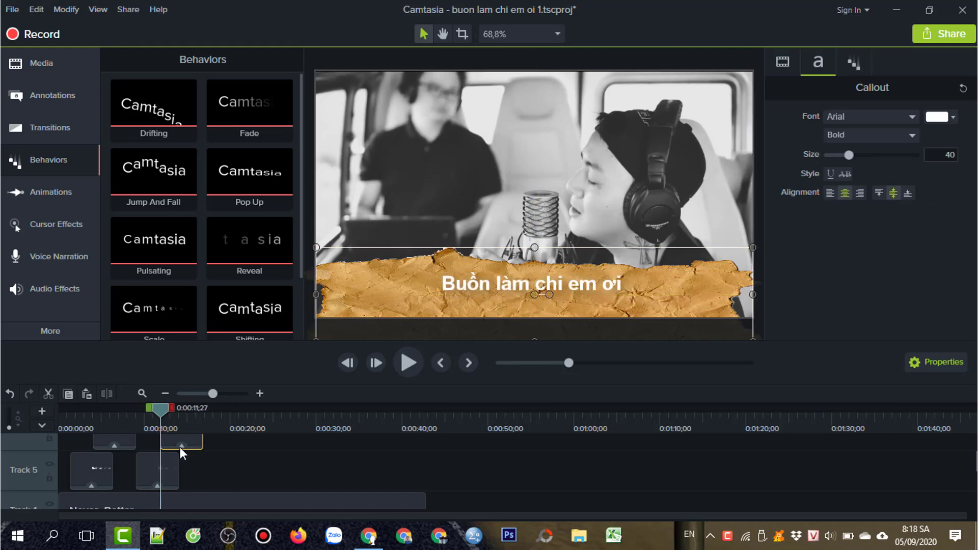
drag(179, 447, 217, 471)
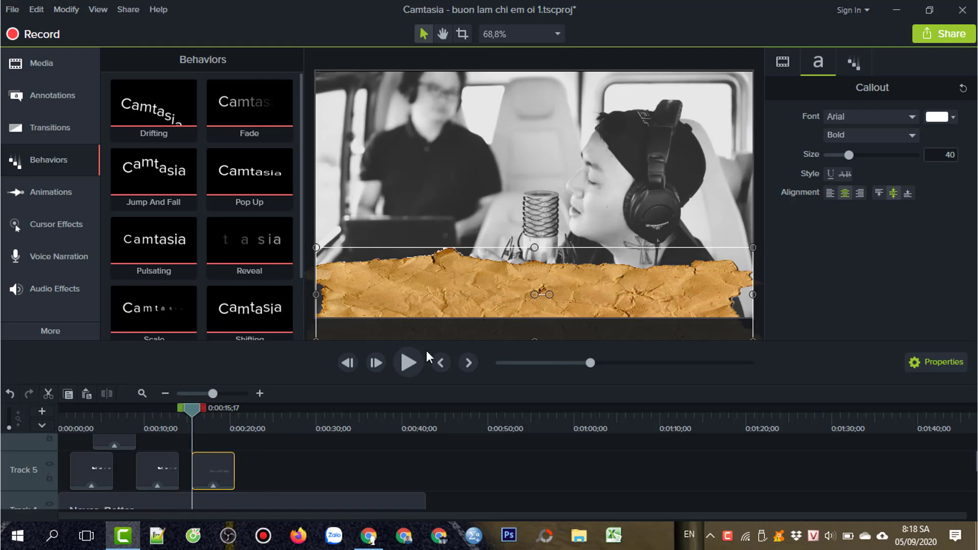
click(215, 412)
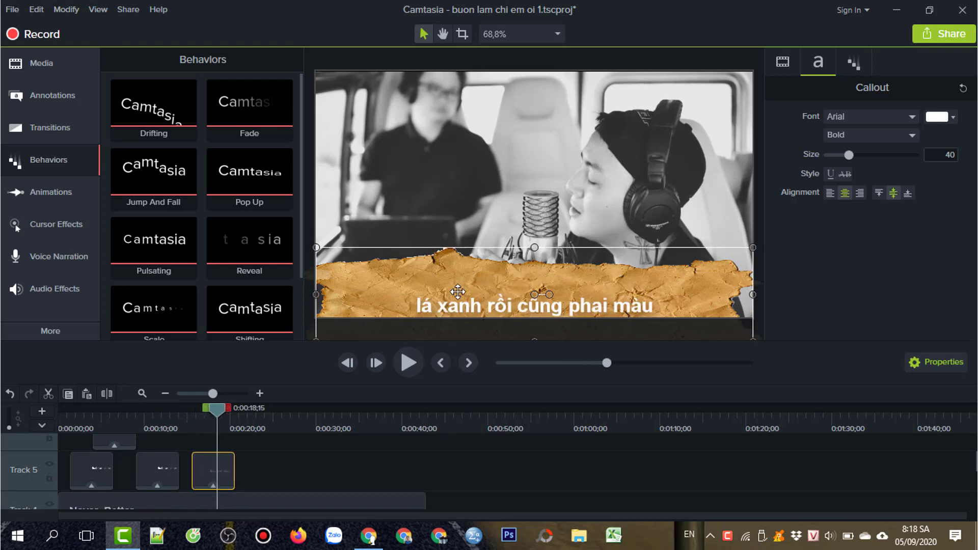
double_click(474, 284)
key(Delete)
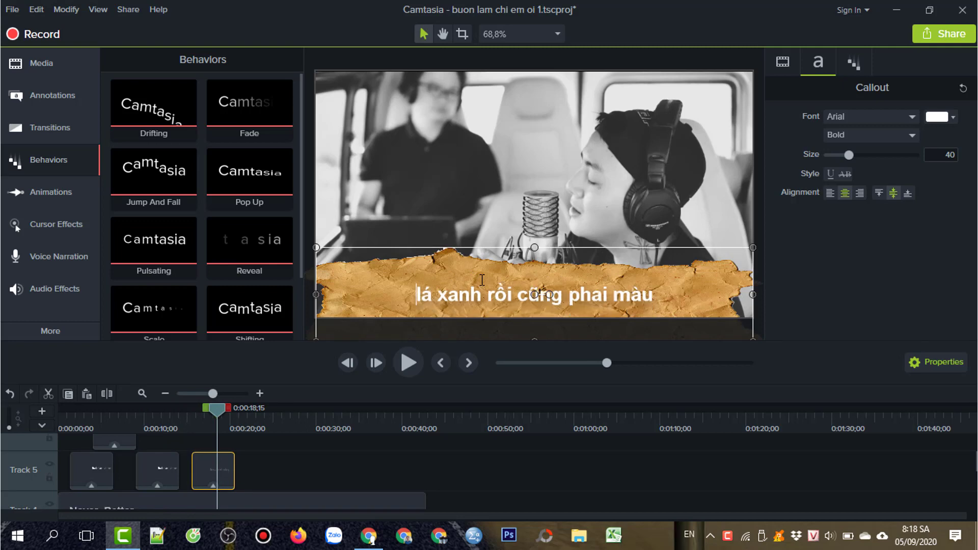
key(Return)
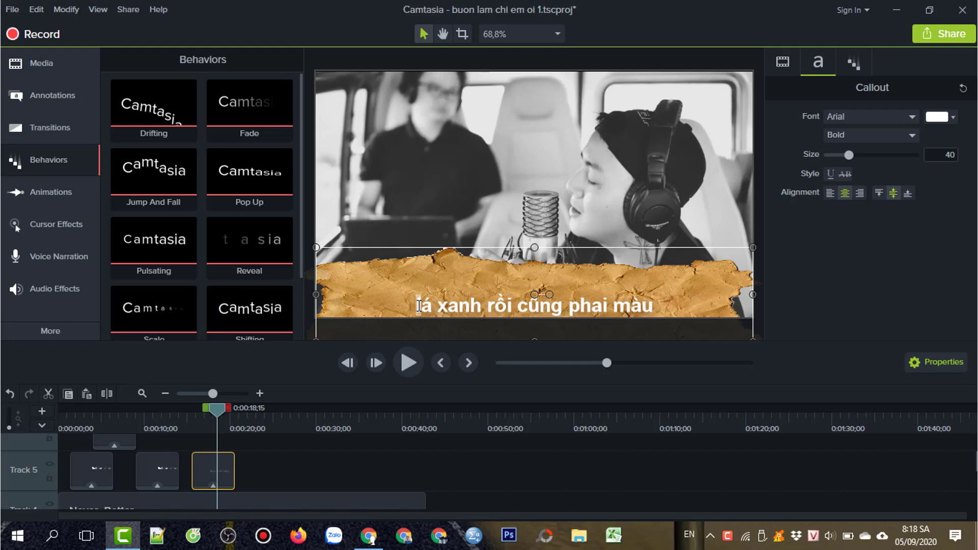
Return the pasted "lá xanh rồi cũng phai màu" callout to Track 6, overlapping the end of the pasted first-line callout.
drag(205, 465, 177, 449)
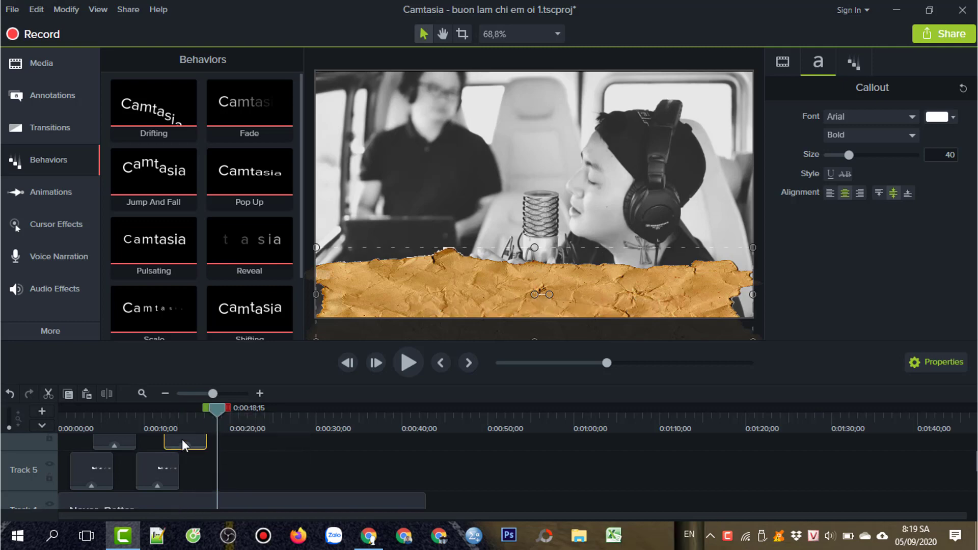
Paste a third pair of lyric callouts at 0:00:17;10, where the second Track 6 callout ends.
drag(212, 411, 214, 438)
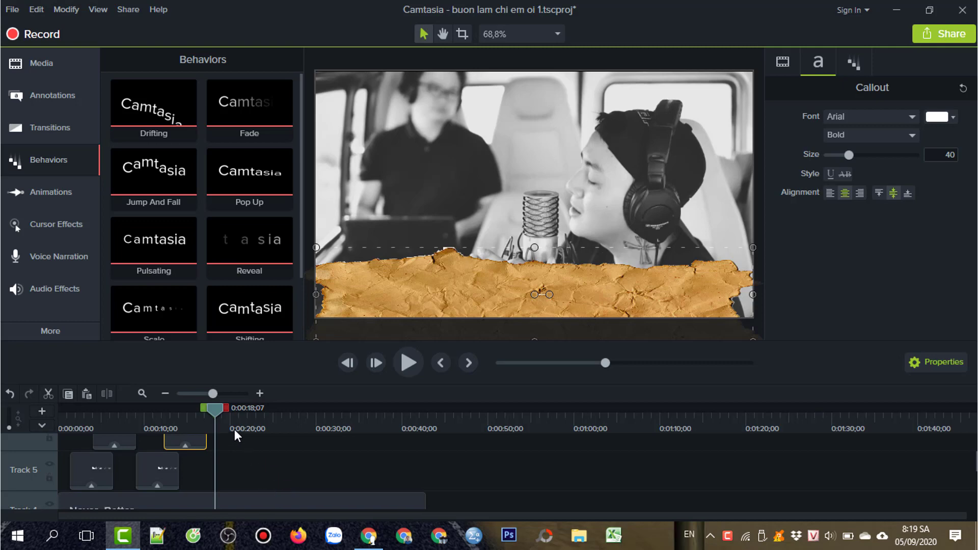
click(212, 462)
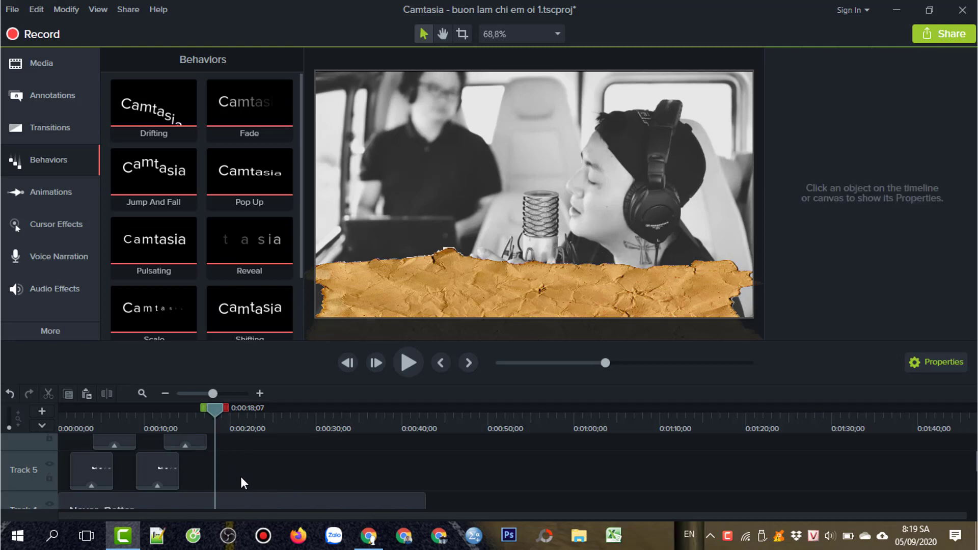
drag(241, 477, 152, 441)
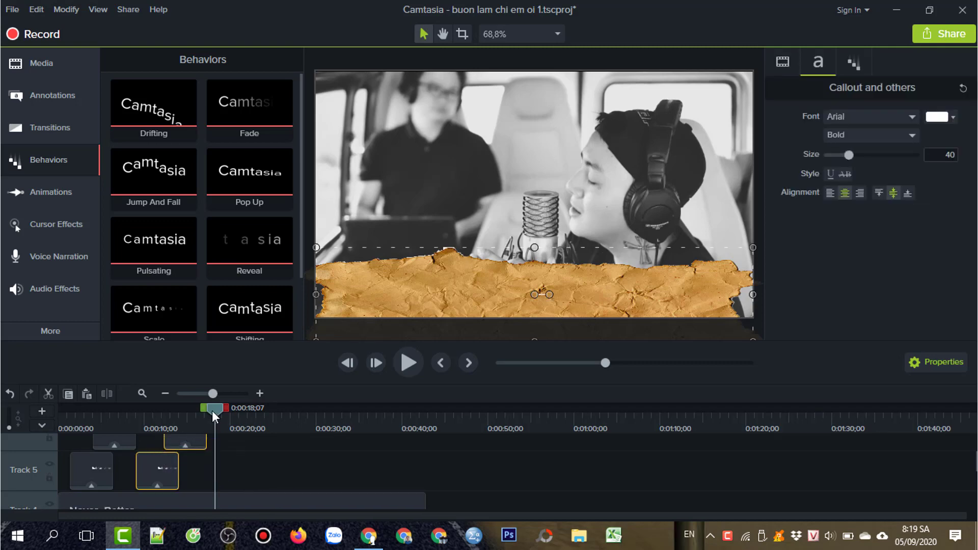
drag(212, 410, 205, 414)
key(ctrl+v)
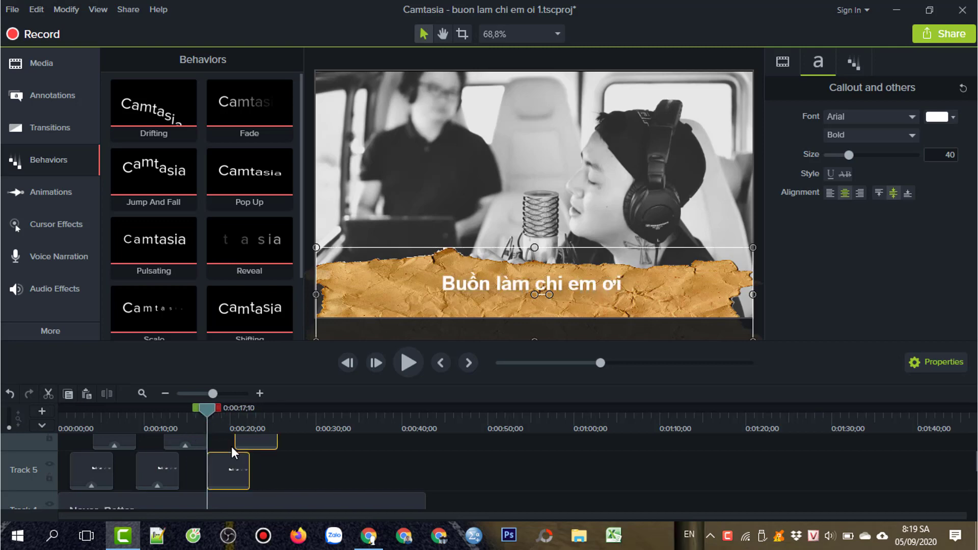
Paste a fourth pair of lyric callouts and place it on Tracks 5 and 6, starting at 0:00:25;13.
scroll(232, 447, up, 2)
click(275, 433)
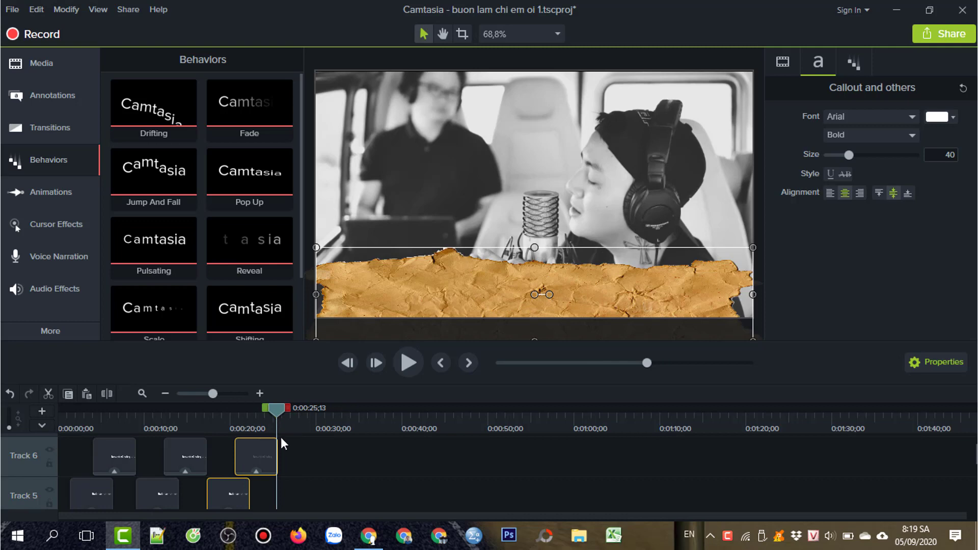
drag(281, 438, 342, 483)
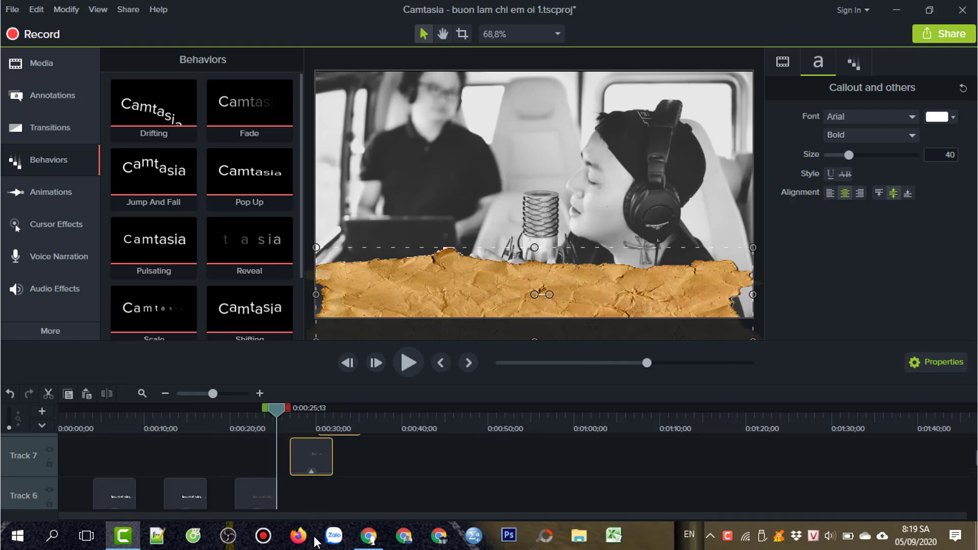
drag(315, 540, 303, 515)
scroll(352, 474, up, 2)
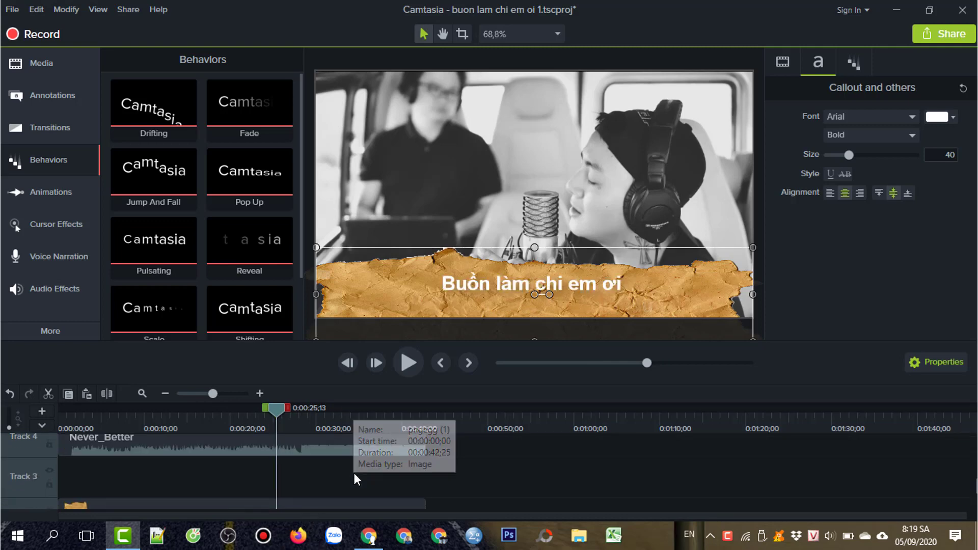
scroll(353, 473, up, 3)
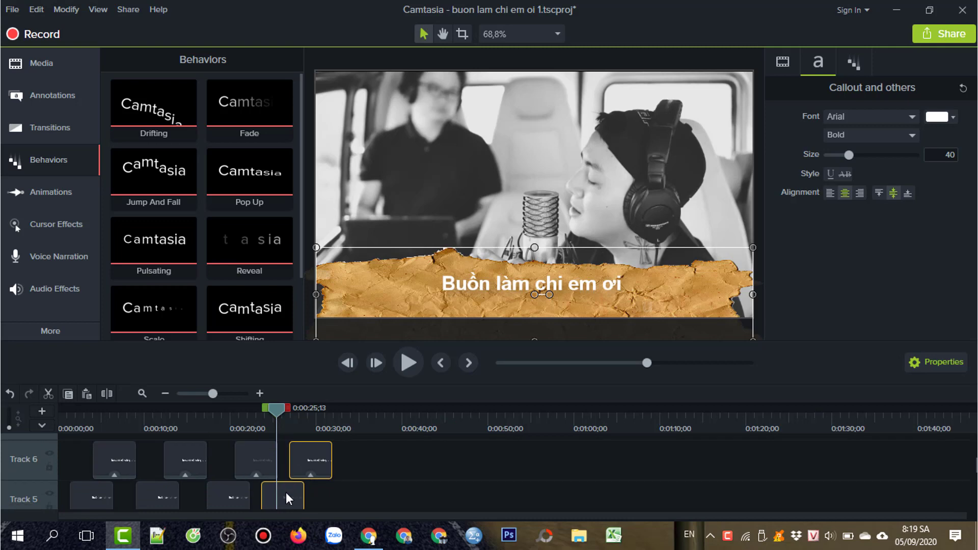
mouse_move(286, 492)
mouse_down()
mouse_move(325, 500)
mouse_move(296, 495)
mouse_up()
click(360, 471)
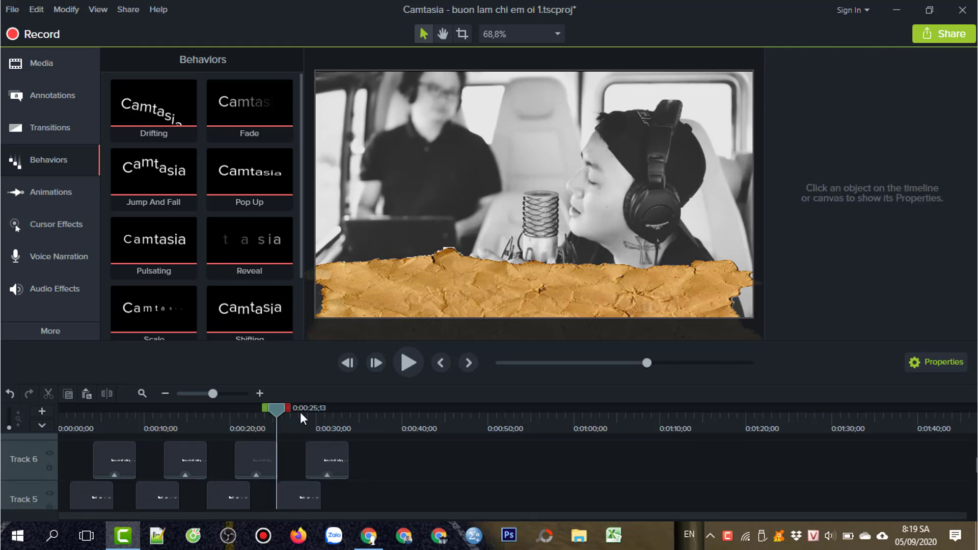
Add the green-screen effects video to the timeline at 0:00:01;10 and enlarge it to 103.7% to fill the canvas.
mouse_move(89, 428)
mouse_down()
mouse_move(64, 436)
mouse_move(74, 435)
mouse_up()
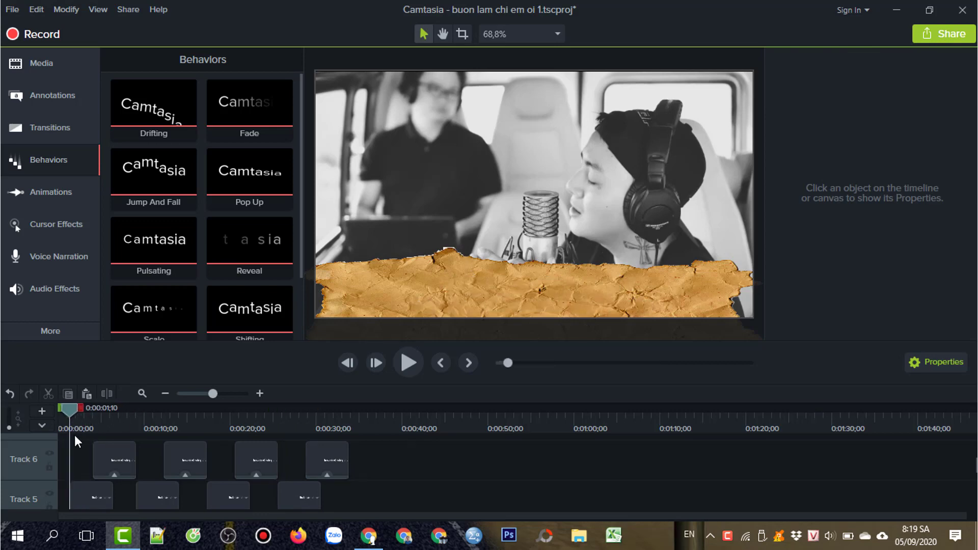
click(45, 61)
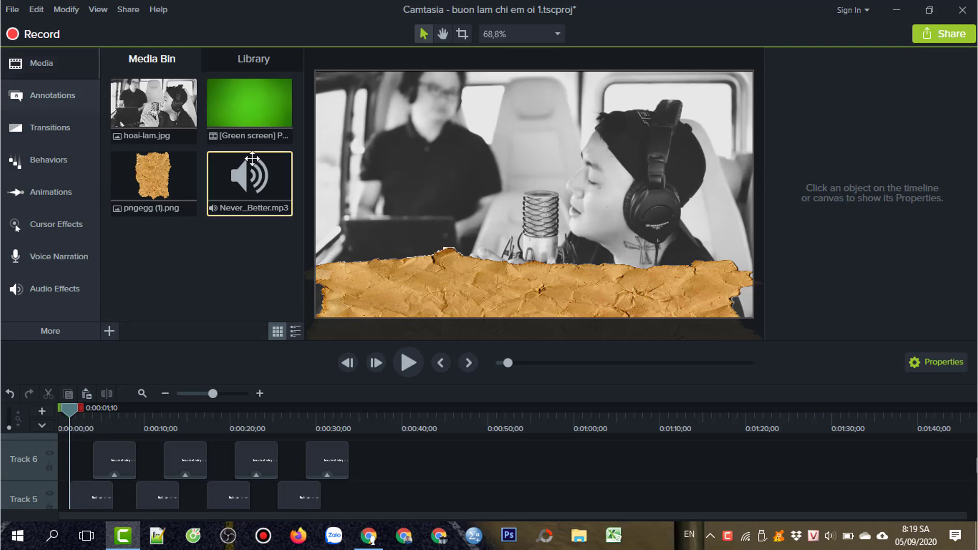
click(245, 105)
right_click(246, 105)
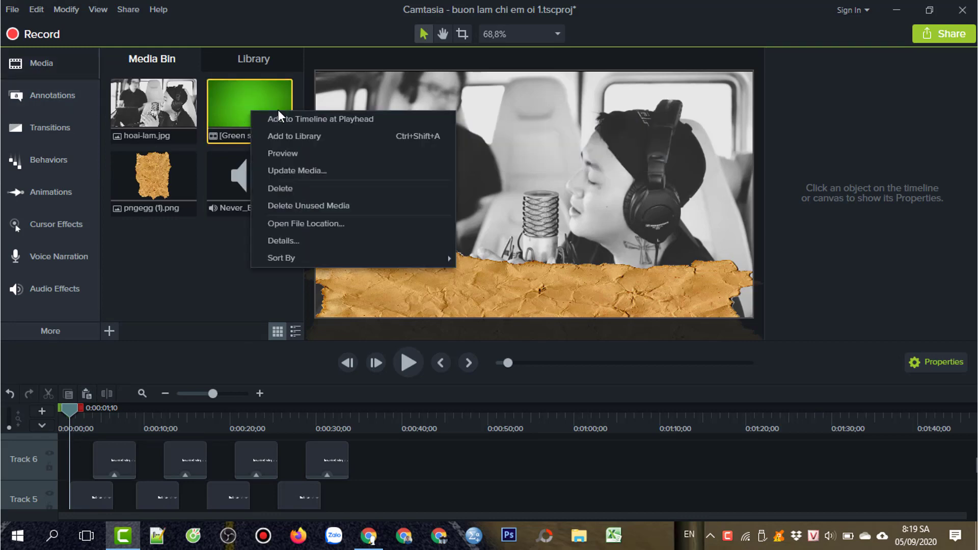
click(277, 118)
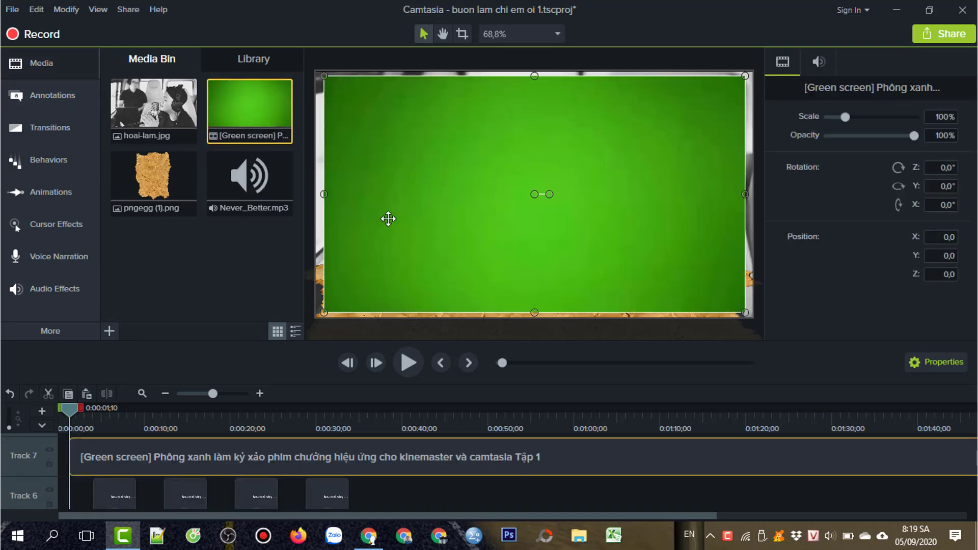
drag(416, 224, 408, 219)
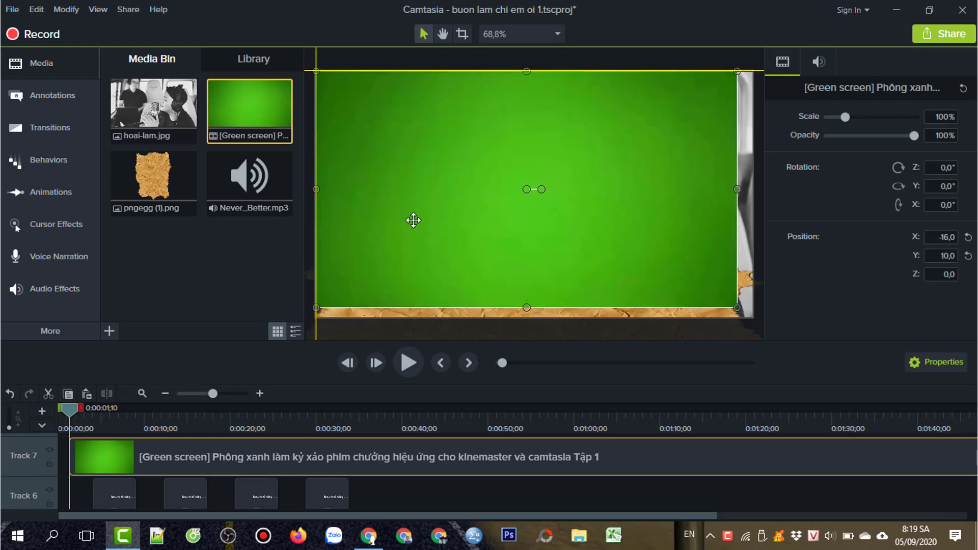
drag(737, 307, 753, 316)
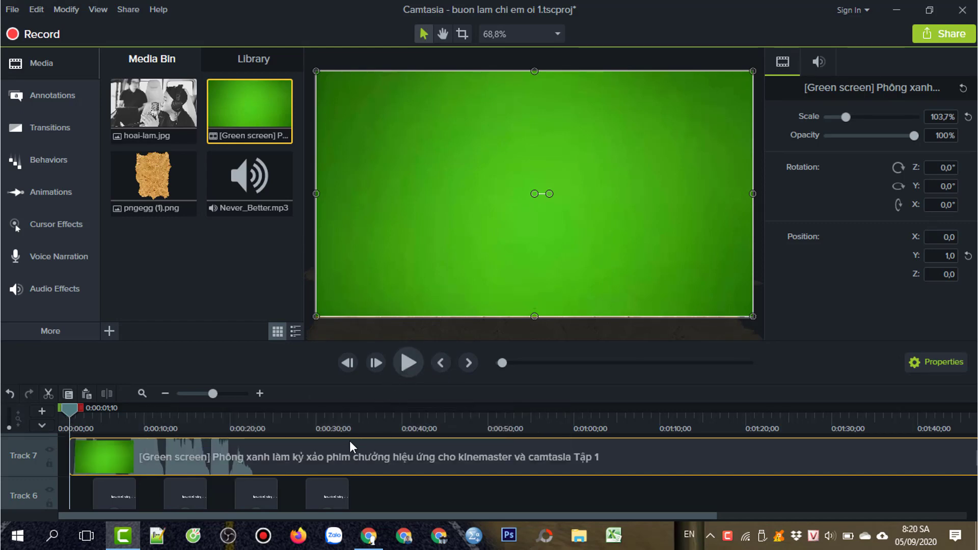
Delete the Never_Better music clip from Track 4 and remove all empty tracks.
scroll(350, 458, down, 3)
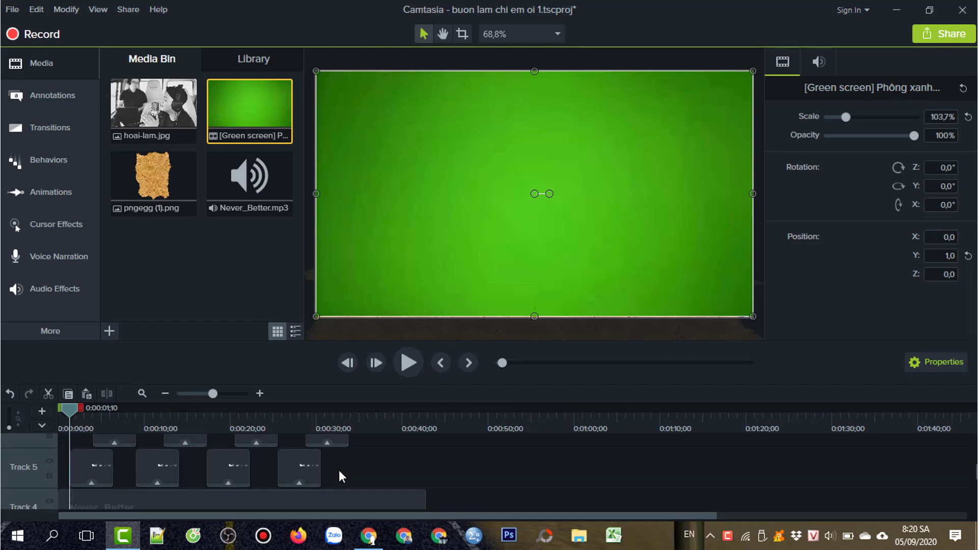
click(316, 504)
key(Delete)
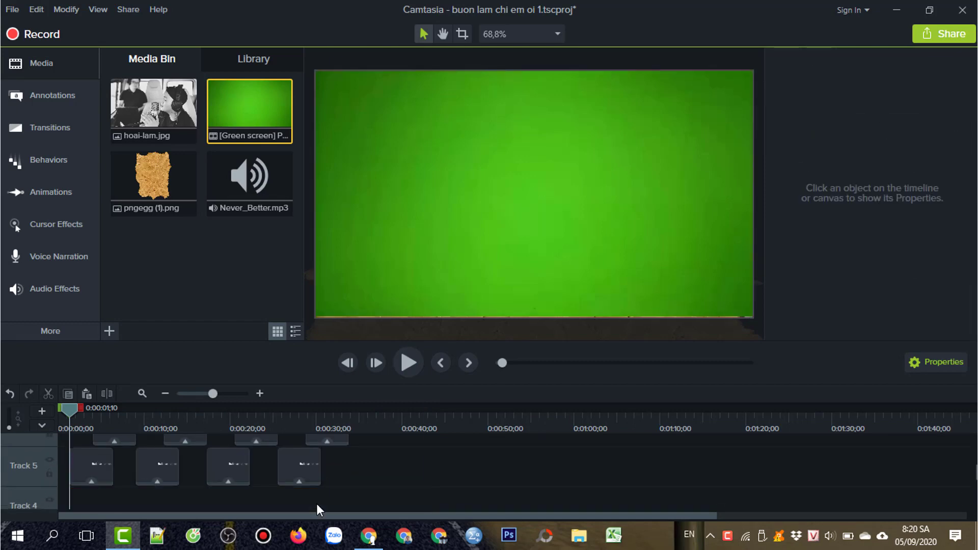
scroll(317, 504, down, 1)
right_click(327, 484)
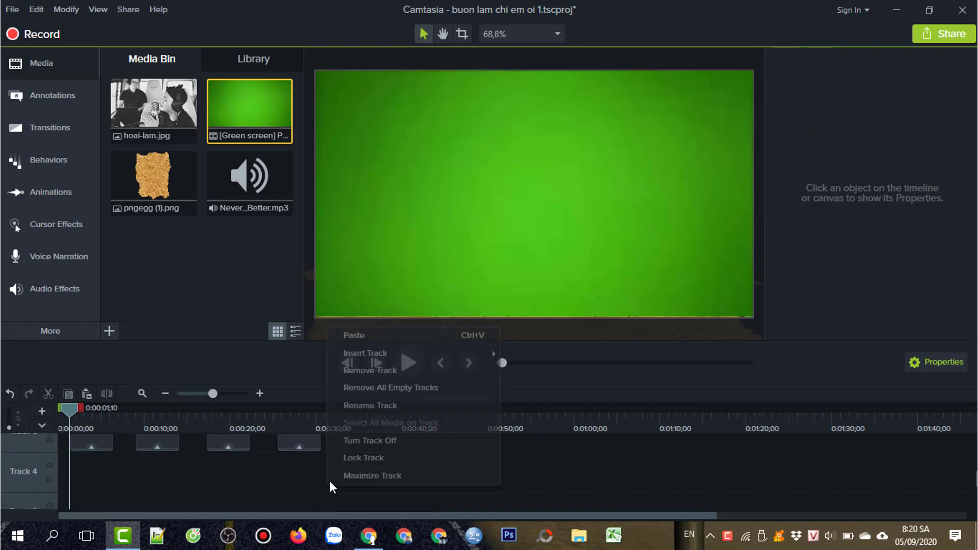
click(385, 389)
scroll(347, 478, up, 1)
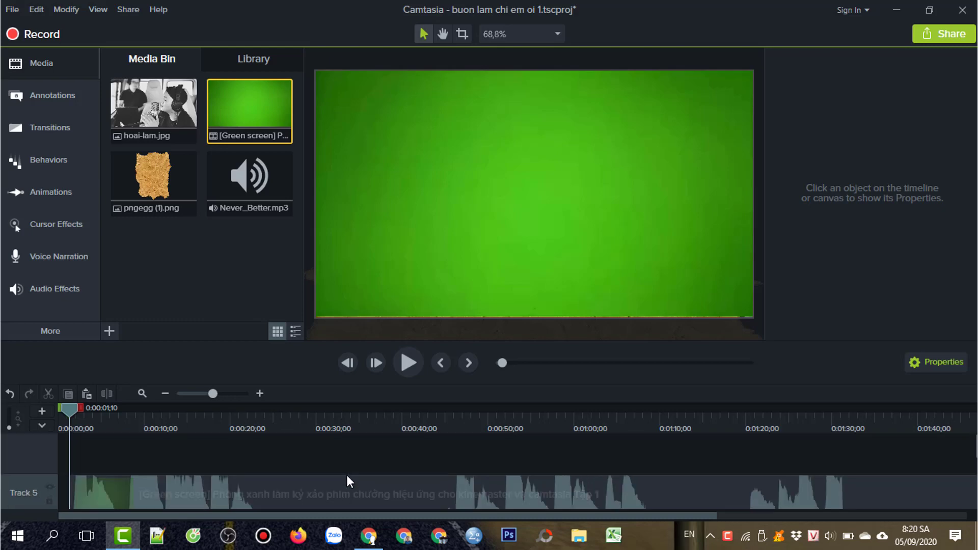
Preview the start of the green-screen video over the lyric callouts from 0:00:01;10.
click(409, 363)
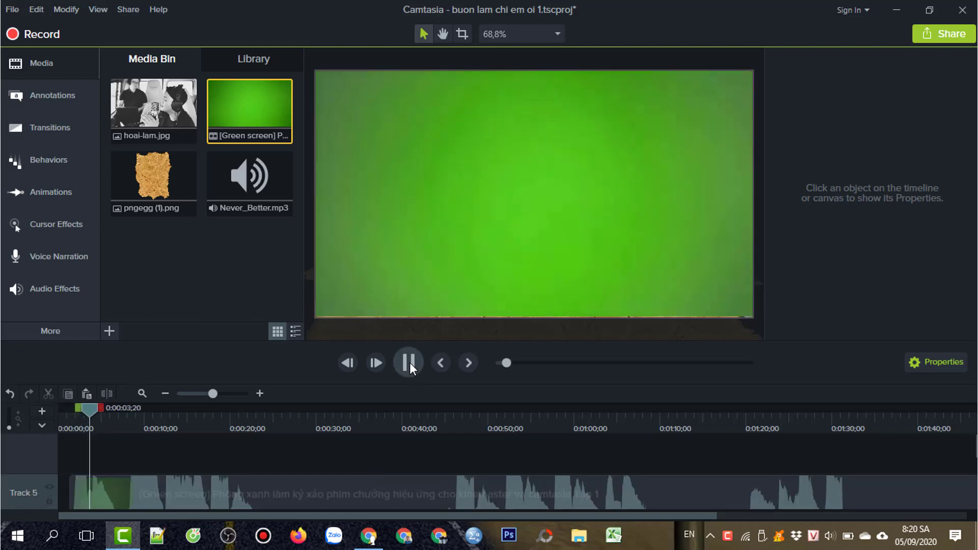
click(409, 363)
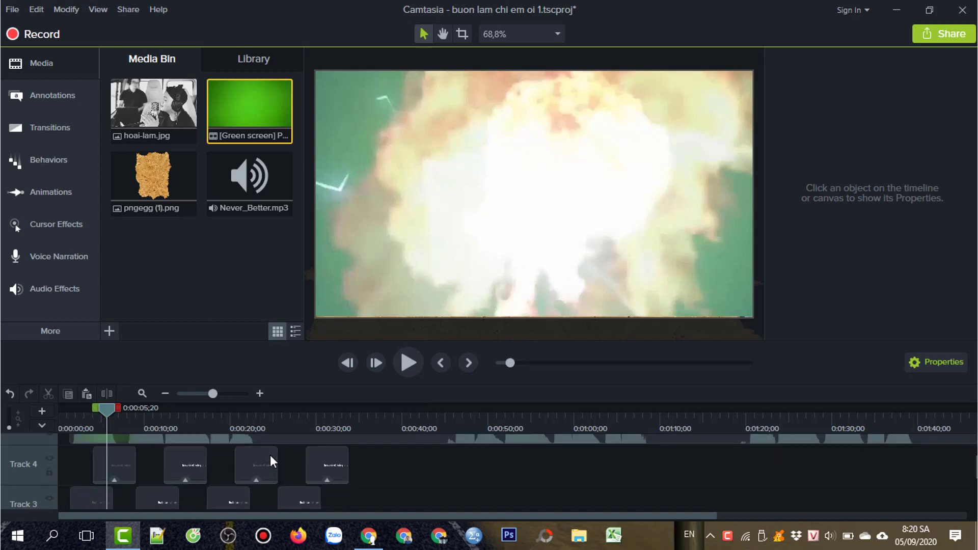
scroll(271, 457, down, 2)
scroll(271, 457, up, 1)
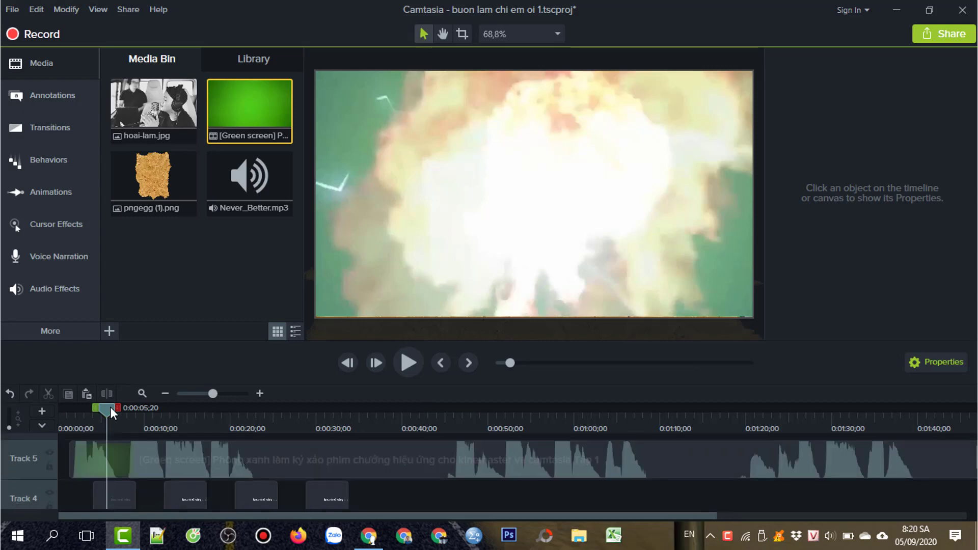
Split the green-screen video on Track 5 at 0:00:46;02.
drag(110, 408, 282, 444)
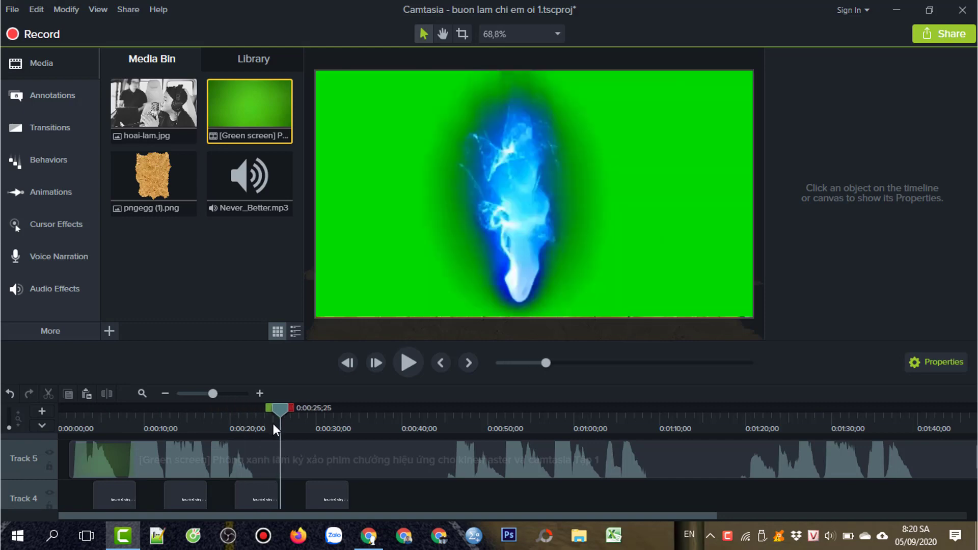
drag(281, 411, 455, 451)
click(425, 458)
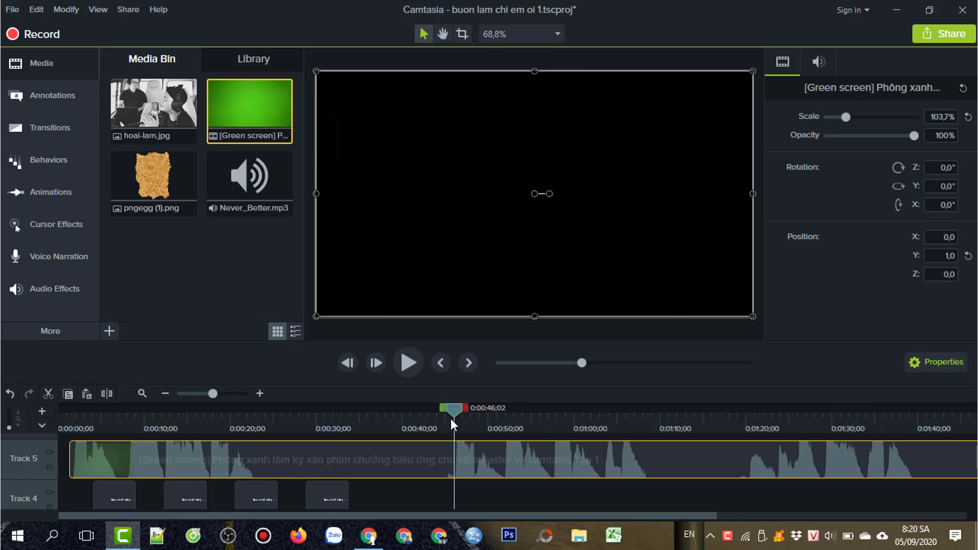
click(108, 393)
Split the first green-screen segment at 0:00:22;22, delete the part up to 0:00:46;02 and move the remaining segment against the first.
drag(445, 414, 261, 436)
click(253, 436)
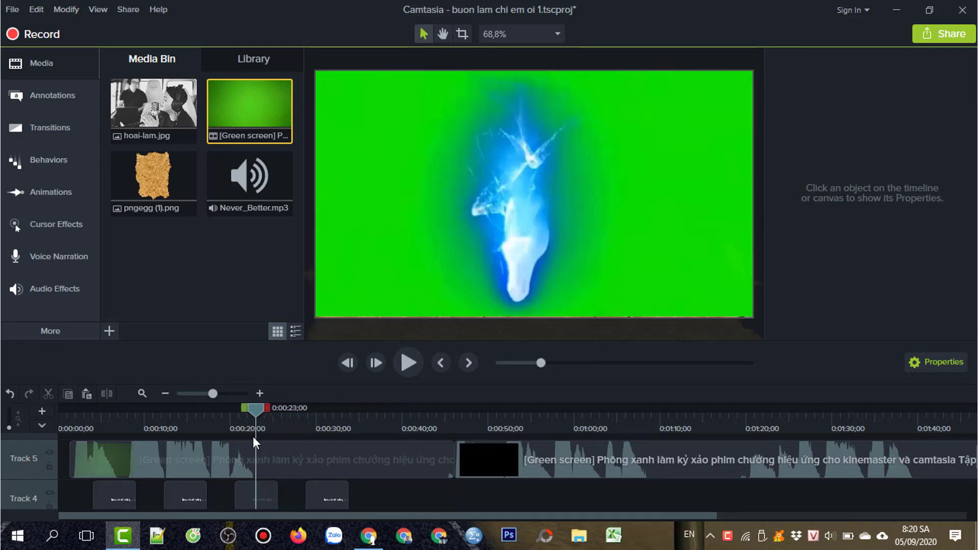
click(277, 460)
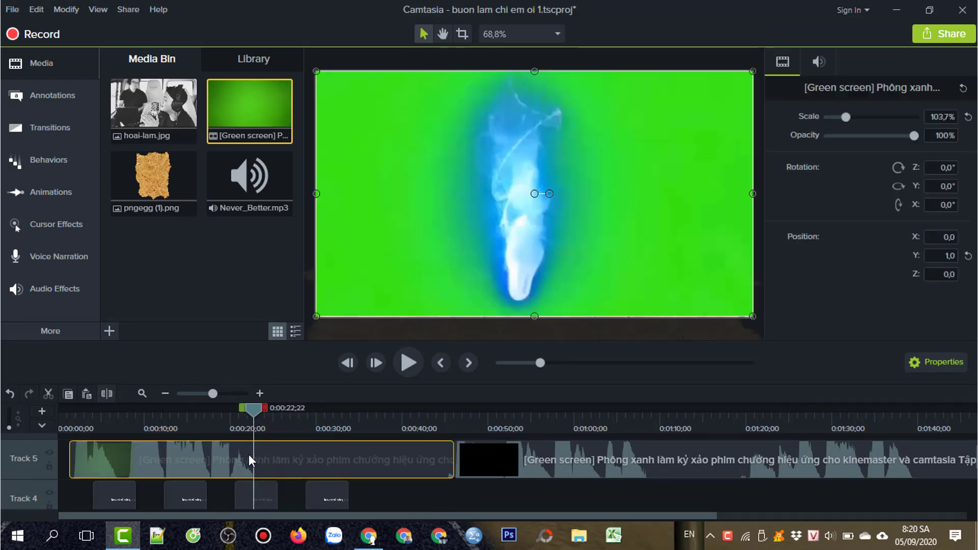
key(s)
click(293, 467)
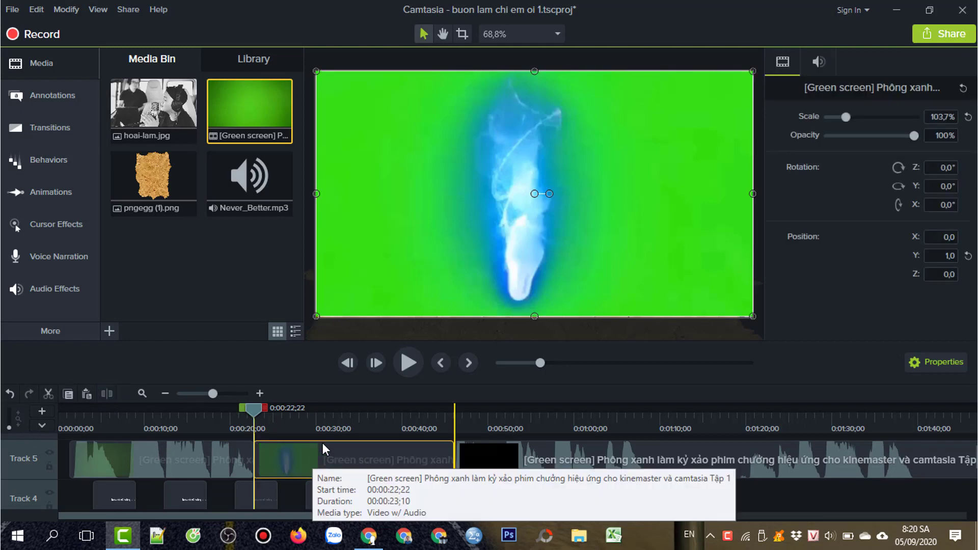
right_click(323, 443)
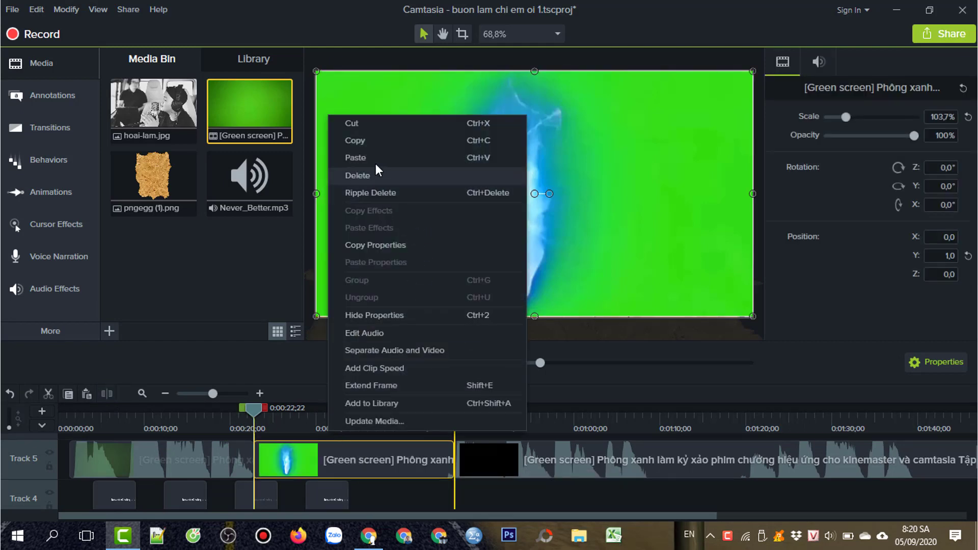
click(363, 177)
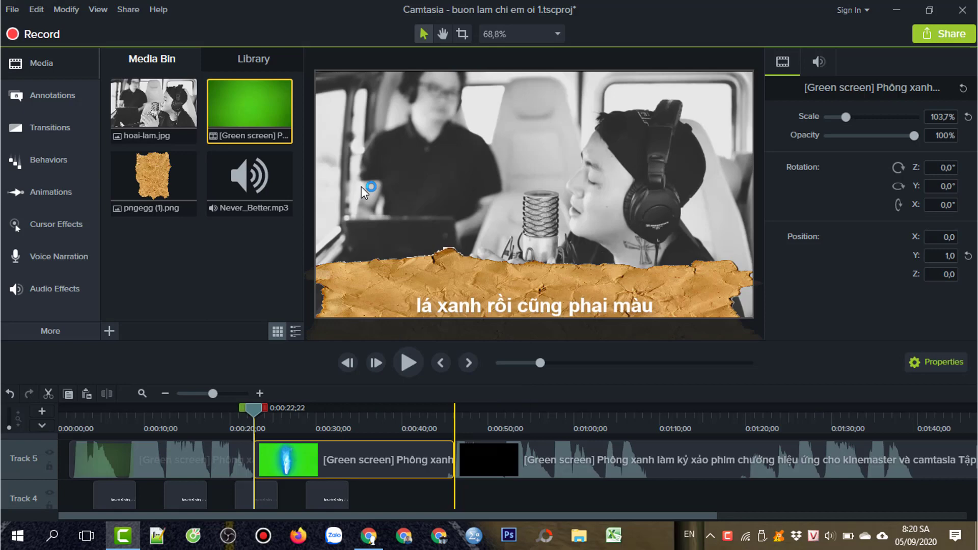
click(543, 449)
Split the second green-screen segment at 0:00:44;29 and at 0:00:56;29.
mouse_move(457, 464)
mouse_down()
mouse_move(304, 444)
mouse_move(271, 457)
mouse_move(260, 420)
mouse_move(448, 448)
mouse_up()
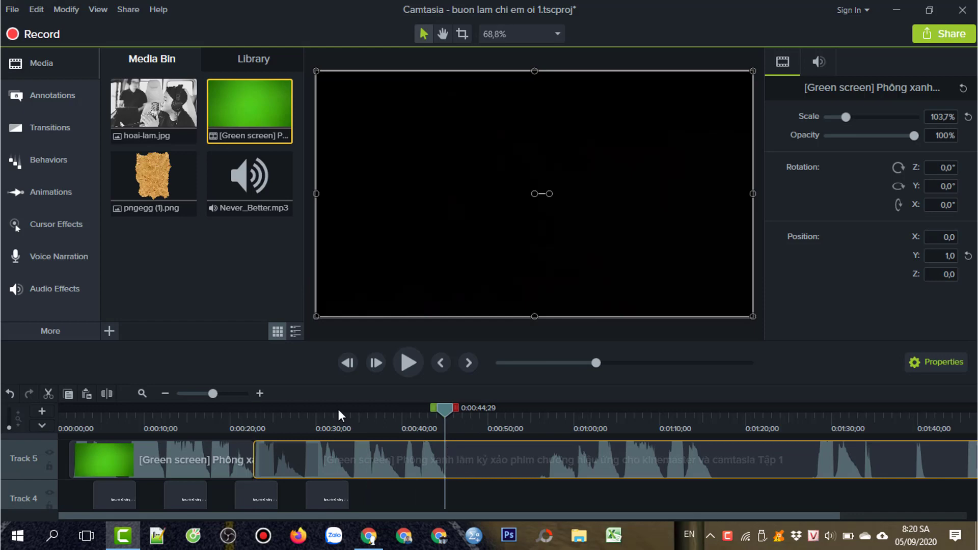
key(s)
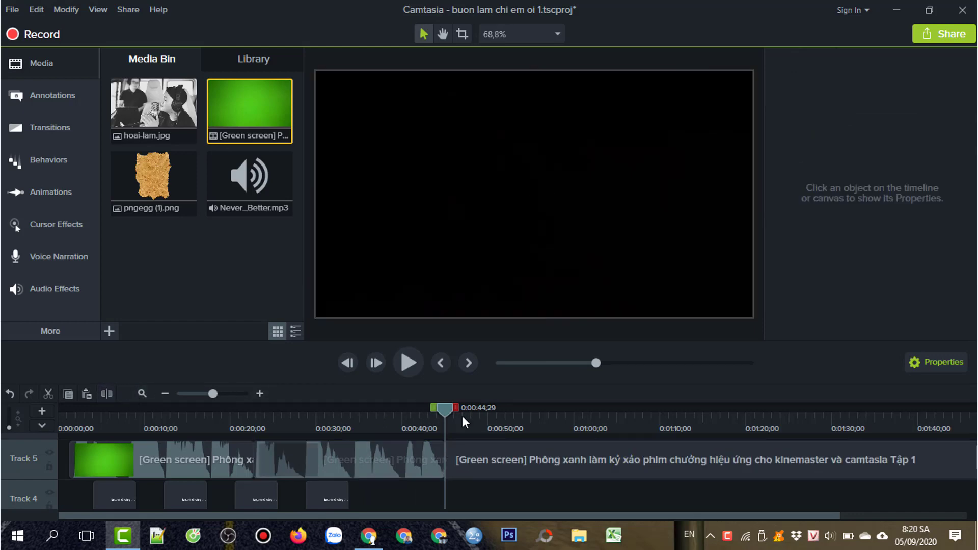
key(space)
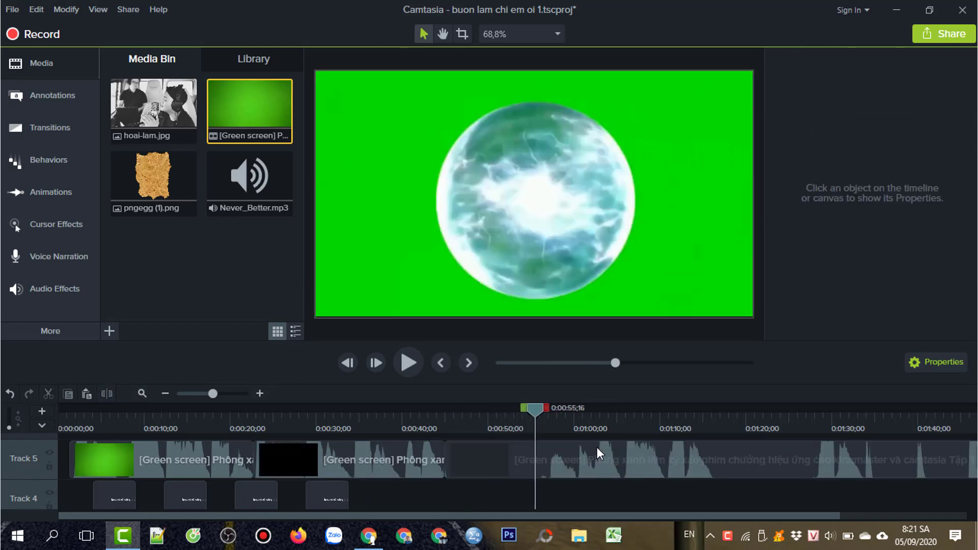
click(606, 442)
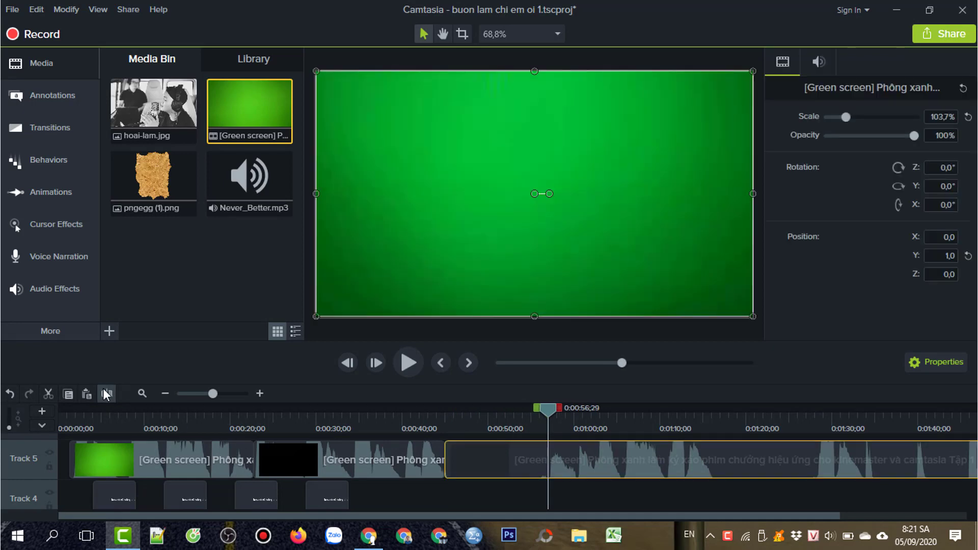
key(s)
Delete the green-screen section between the last two cuts and move the remaining segment up to close the gap.
click(492, 457)
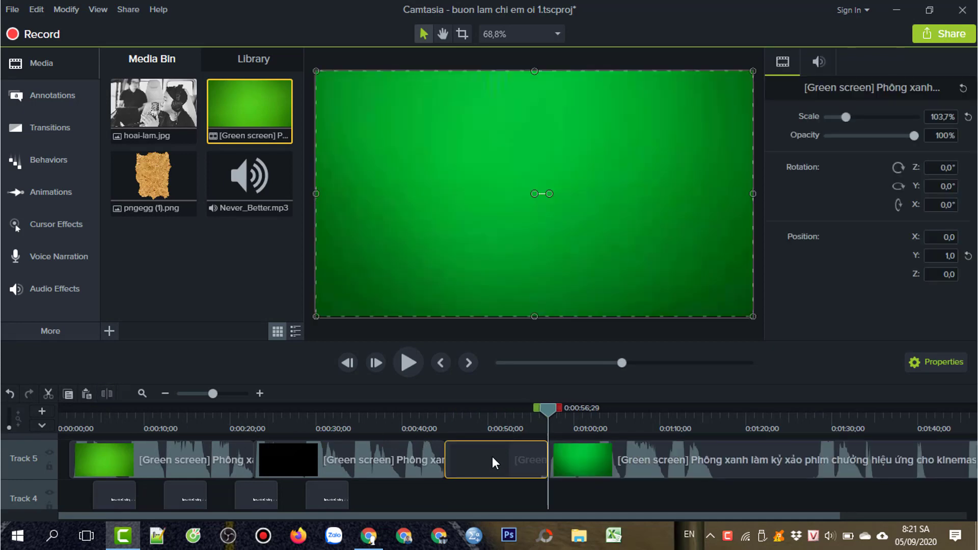
key(Delete)
drag(591, 459, 274, 473)
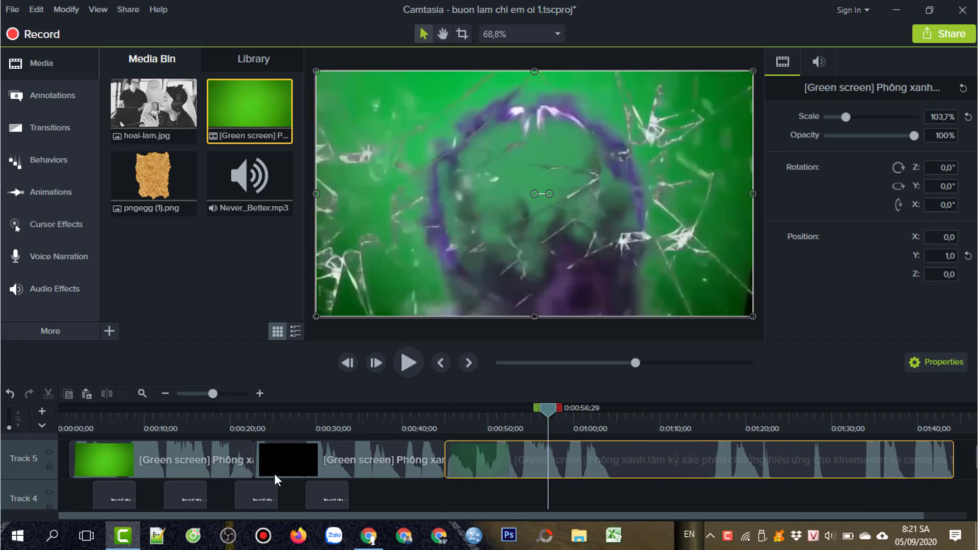
Apply the Remove a Color effect to the first green-screen segment on Track 5, with the playhead at the segment's start.
click(173, 457)
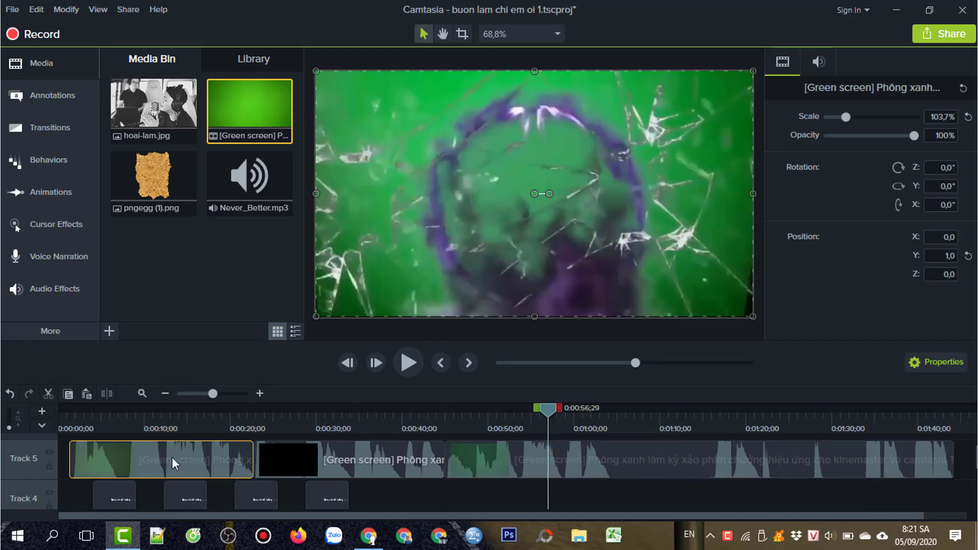
key(ctrl+alt+Left)
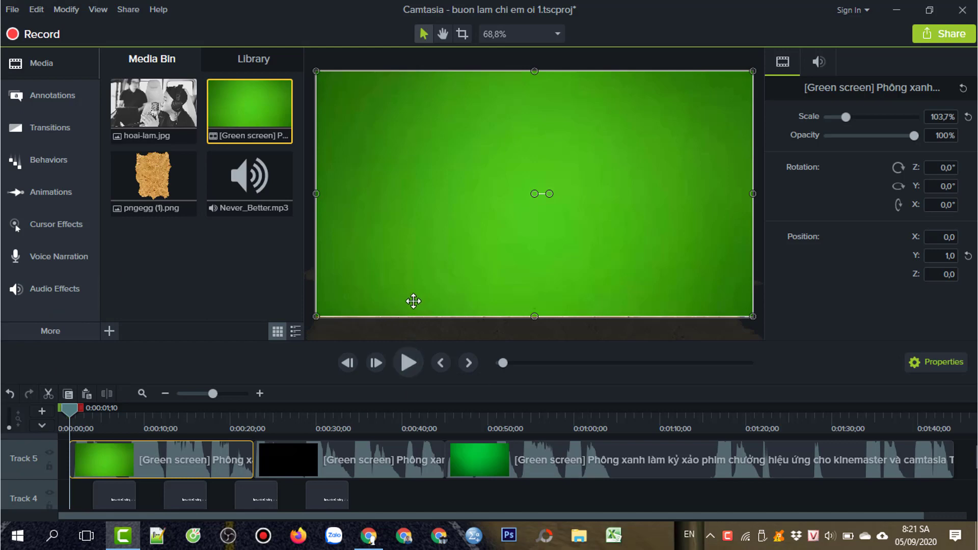
click(152, 456)
click(173, 461)
click(57, 330)
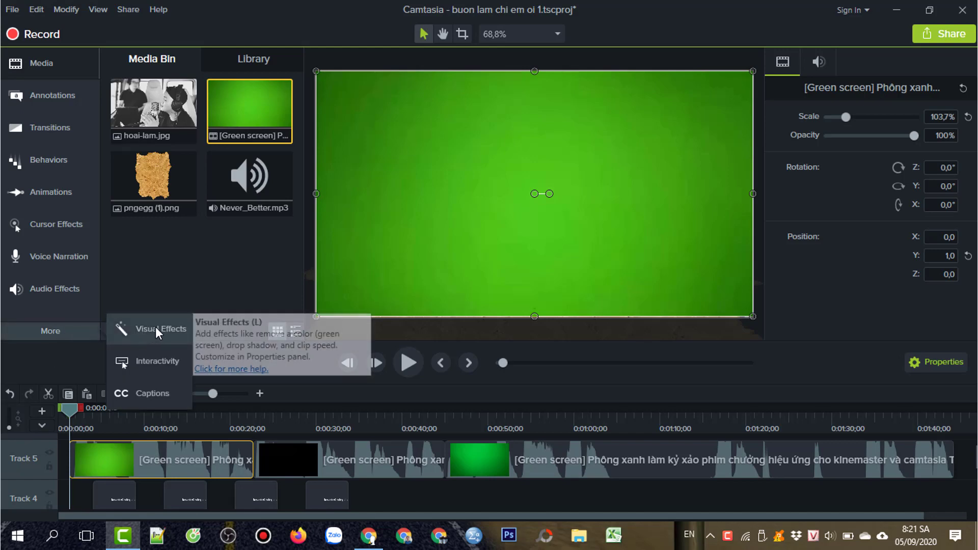
click(154, 327)
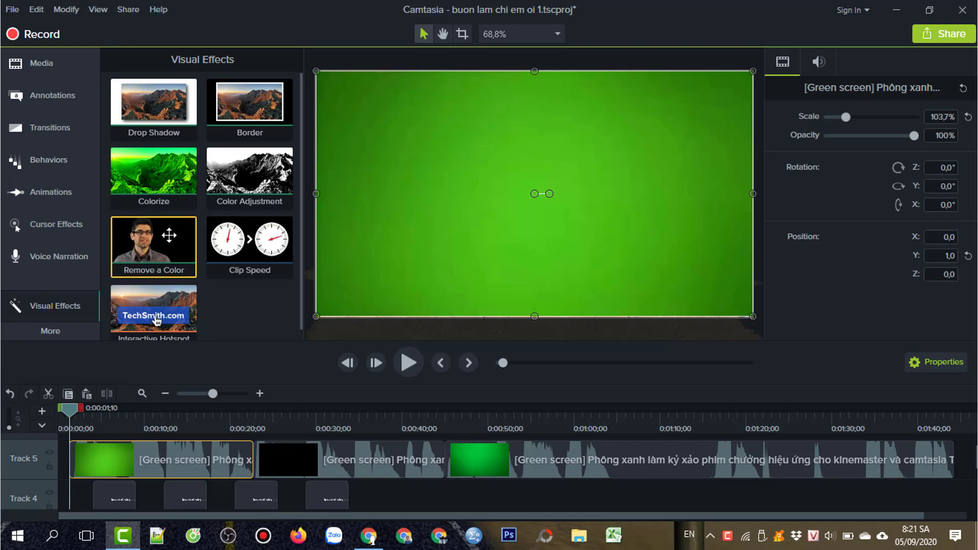
drag(146, 249, 140, 447)
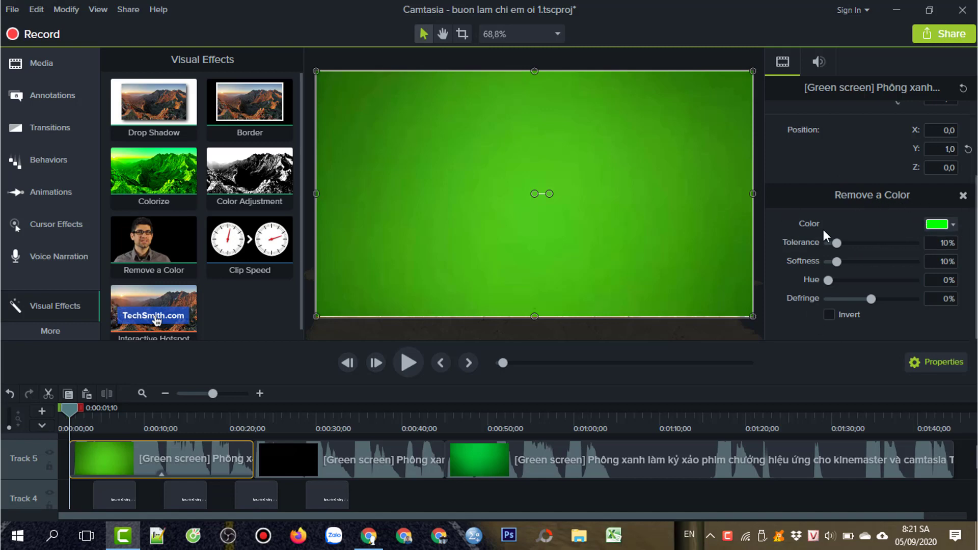
Sample the first segment's green background as the color to remove, set Tolerance to 21% and Softness to 20%, and preview the result.
click(947, 224)
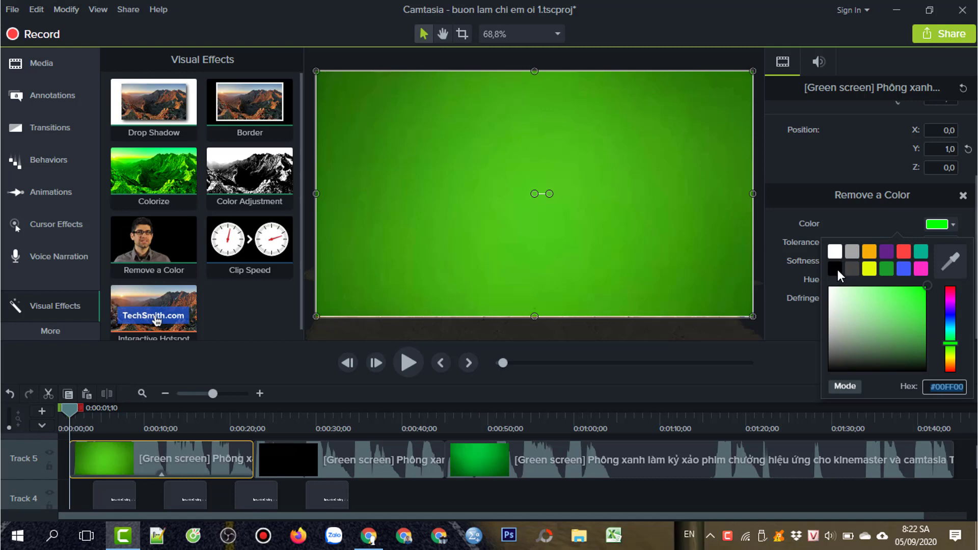
click(949, 262)
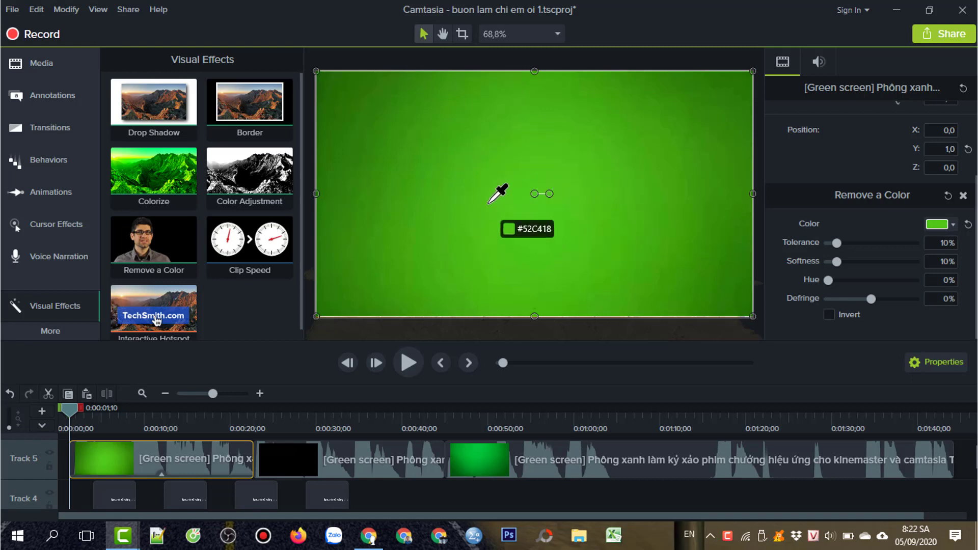
click(490, 180)
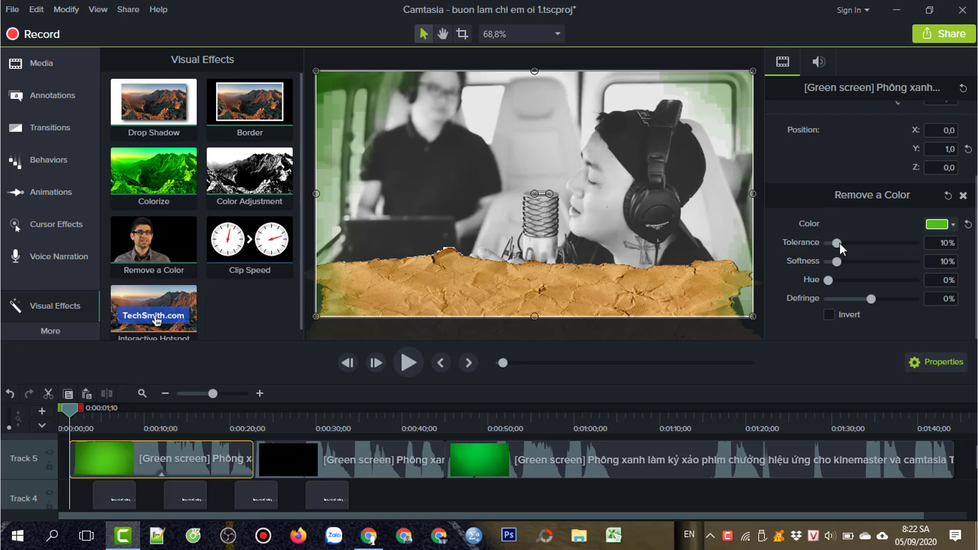
drag(840, 243, 849, 243)
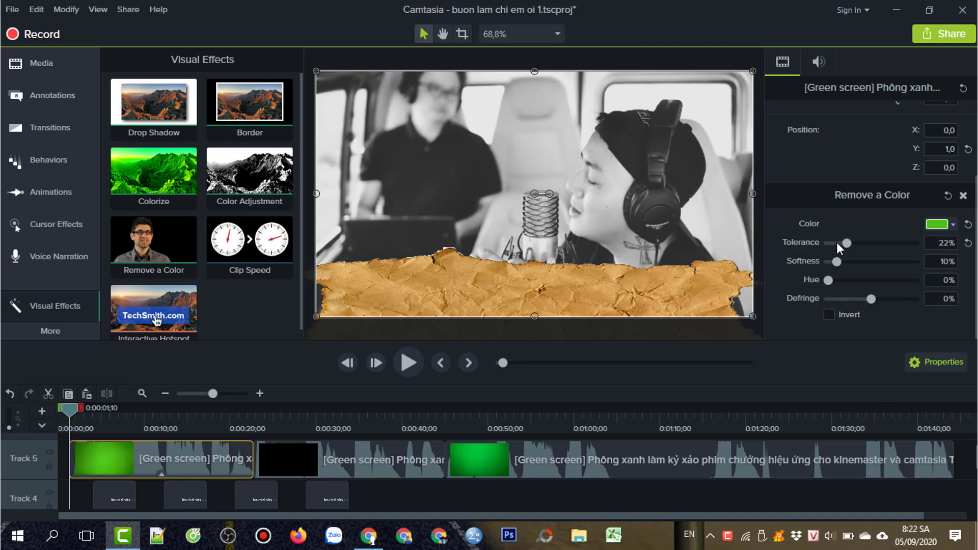
mouse_move(837, 243)
mouse_down()
mouse_move(811, 245)
mouse_move(846, 243)
mouse_up()
drag(836, 261, 845, 261)
click(407, 364)
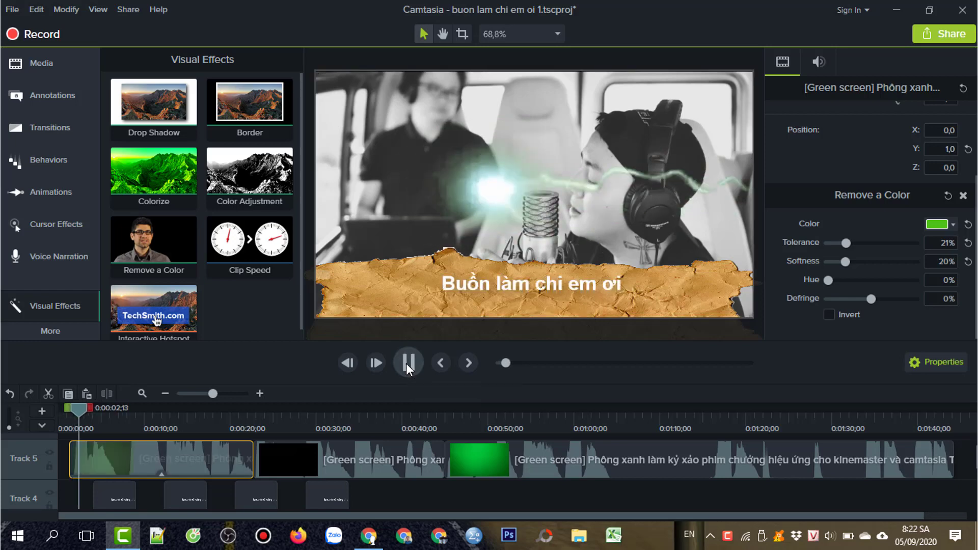
click(407, 365)
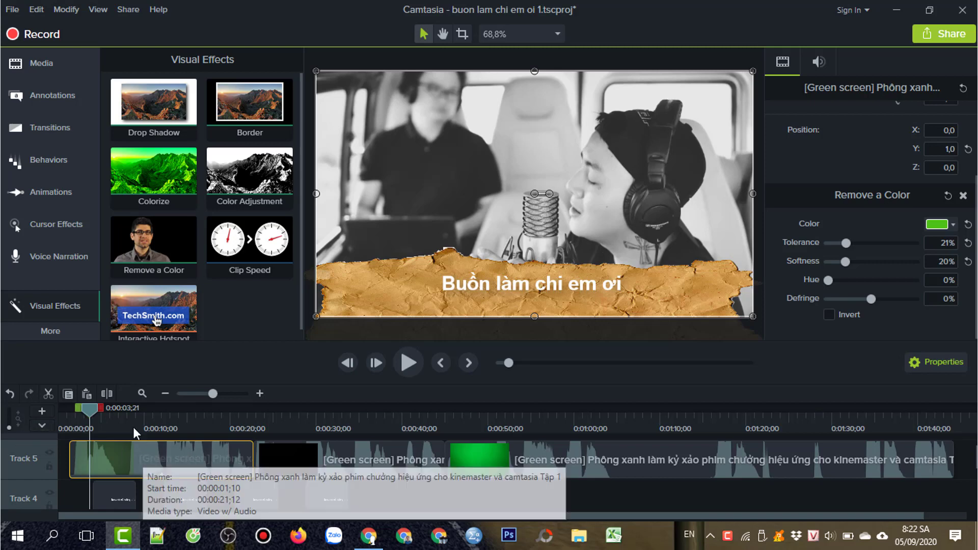
Lower the audio of all three green-screen segments on Track 5 to silence.
click(366, 461)
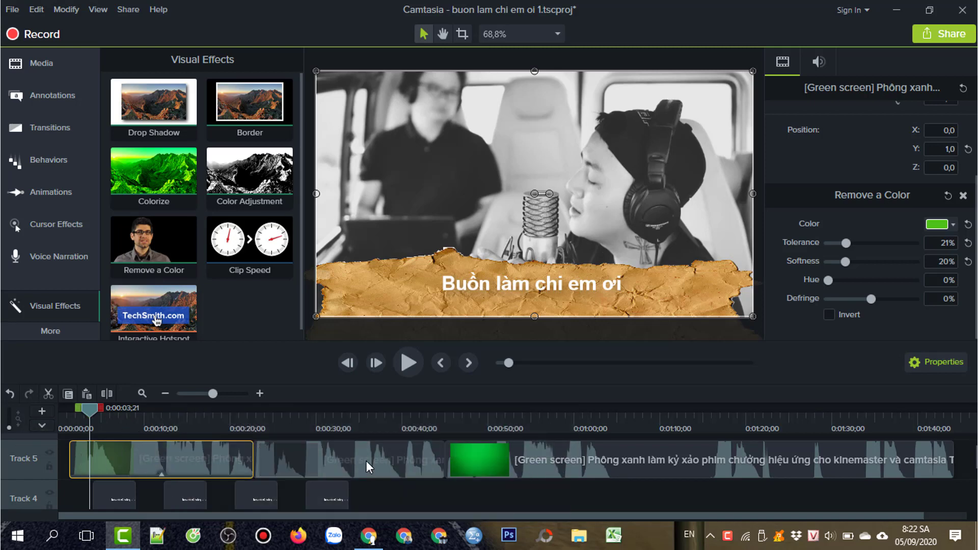
click(197, 460)
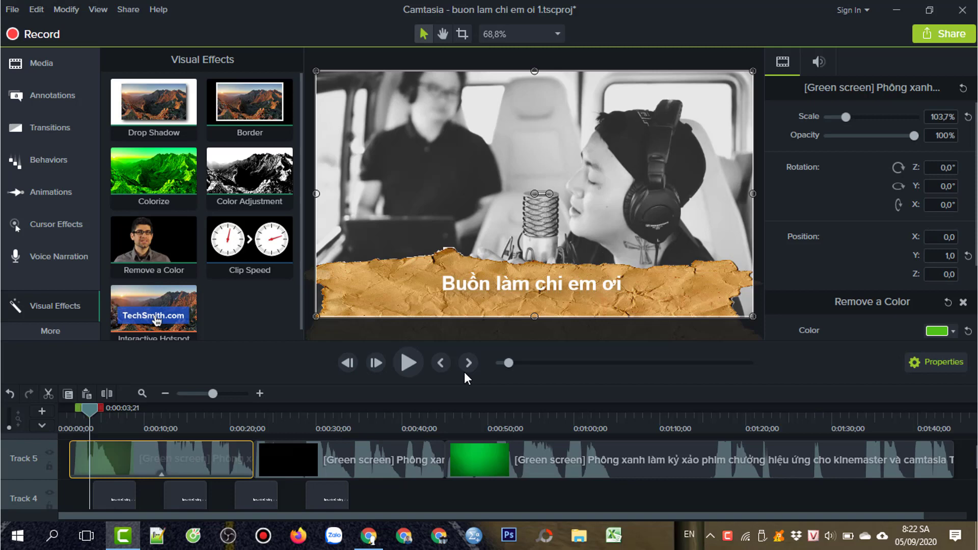
click(818, 61)
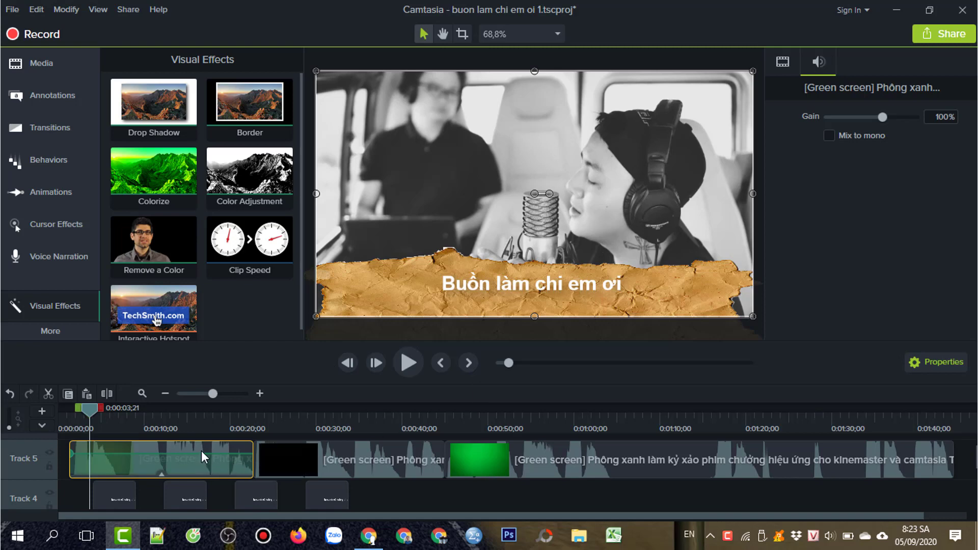
drag(198, 454, 197, 469)
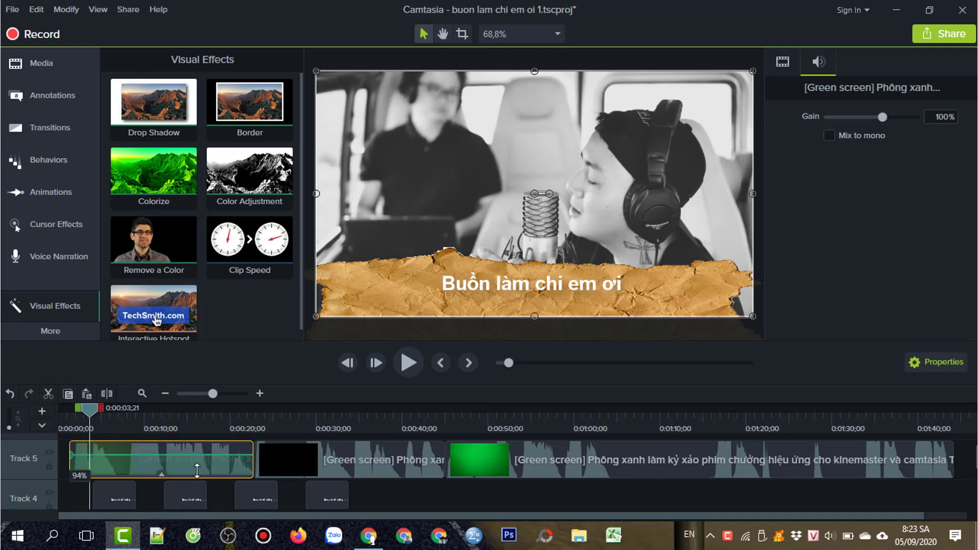
click(361, 458)
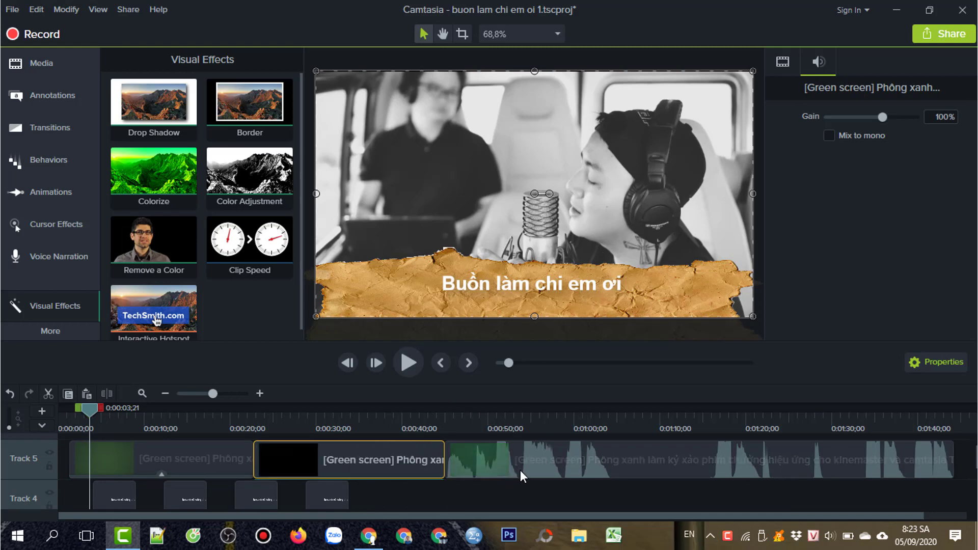
click(536, 456)
click(206, 454)
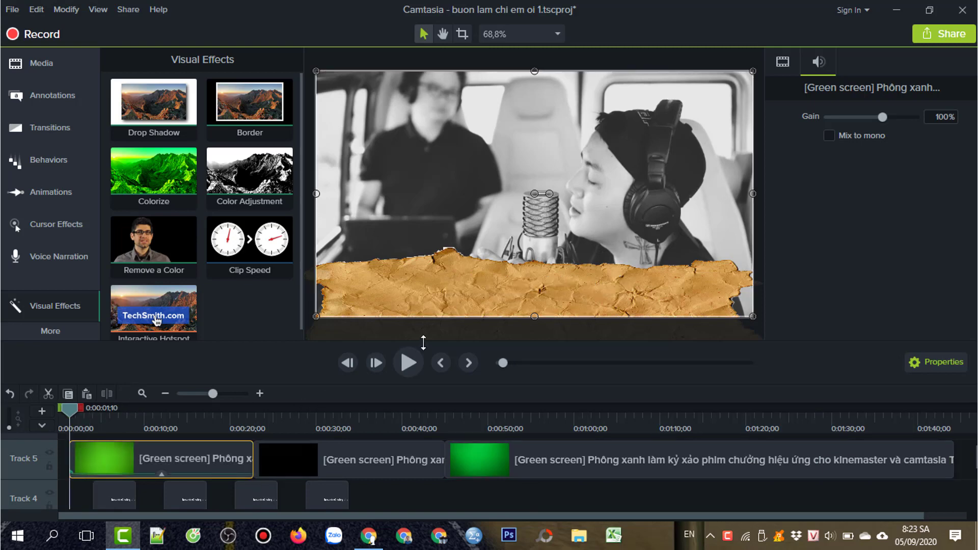
Play the video up to 0:00:25;22 and apply the Remove a Color effect to the second green-screen segment.
click(411, 363)
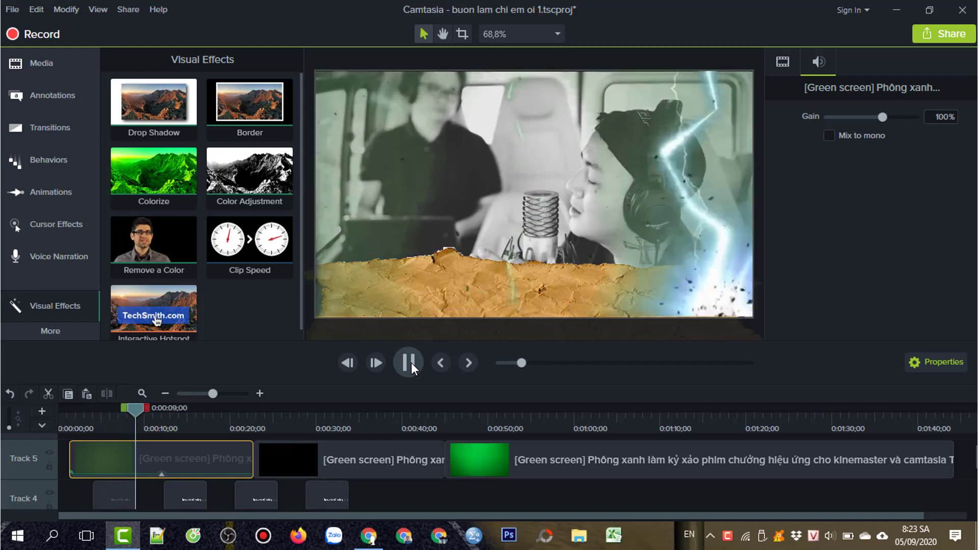
click(409, 363)
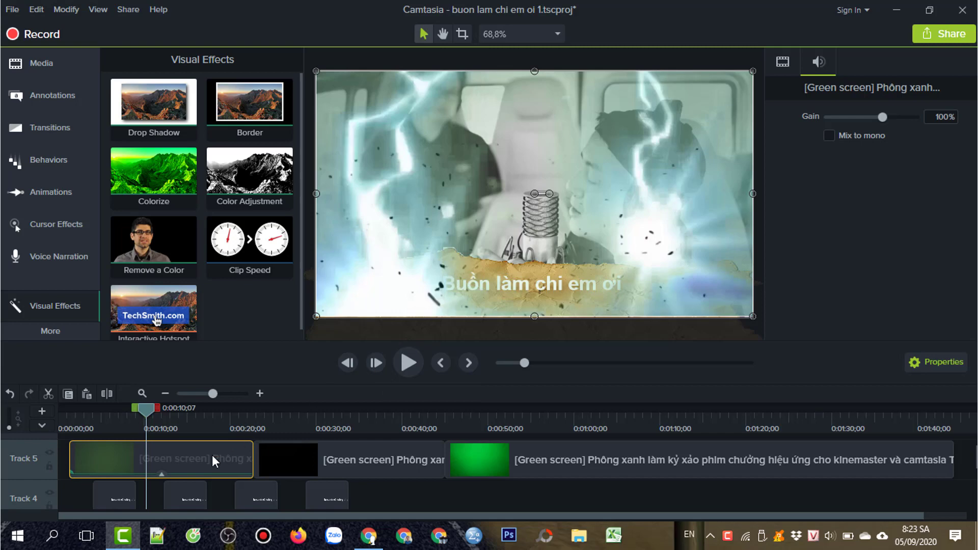
click(404, 366)
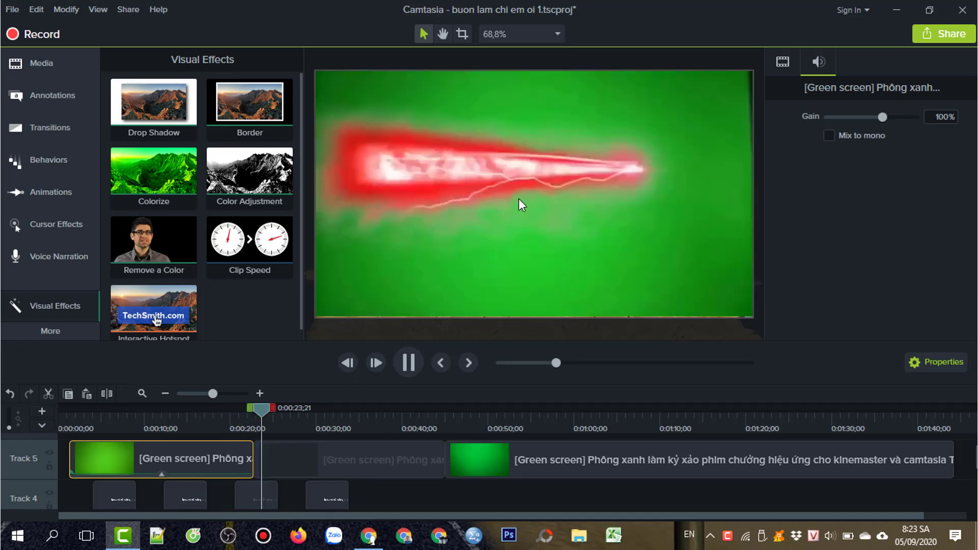
click(480, 205)
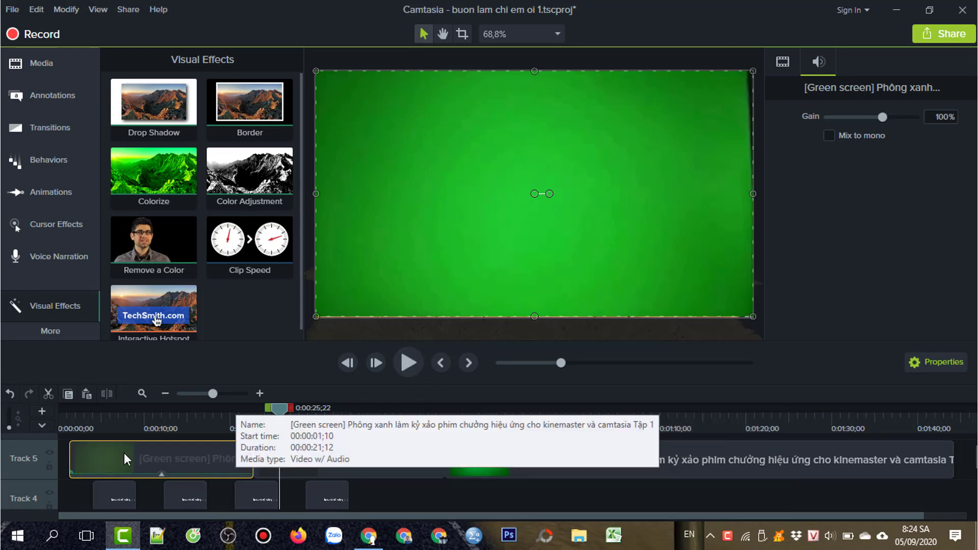
click(316, 451)
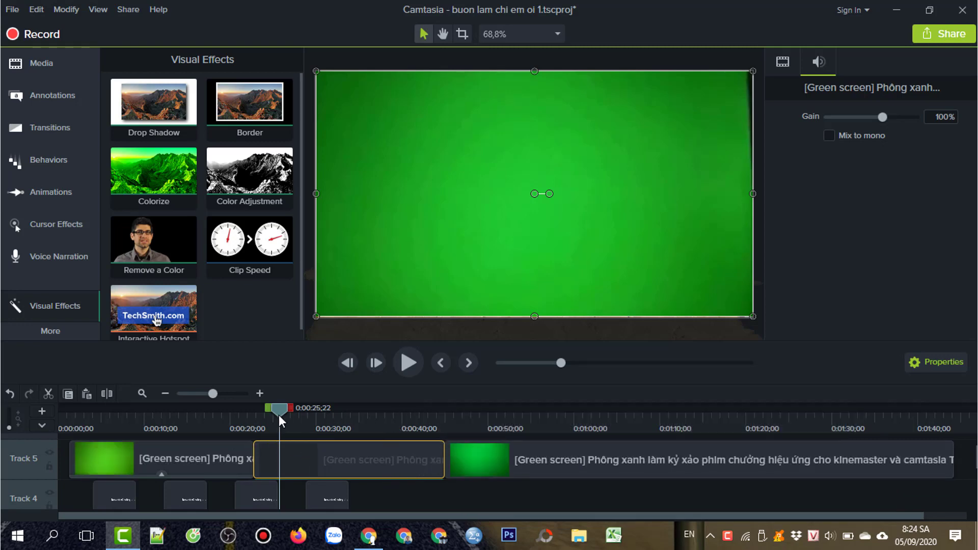
drag(159, 255, 338, 462)
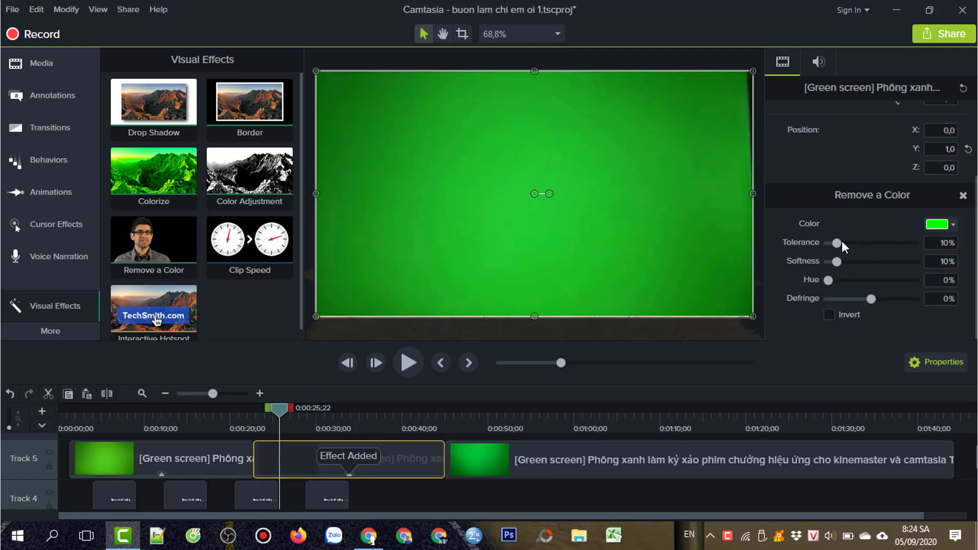
Sample the second segment's green background as the color to remove, set Tolerance to 31% and Softness to 23%, and preview it.
click(945, 224)
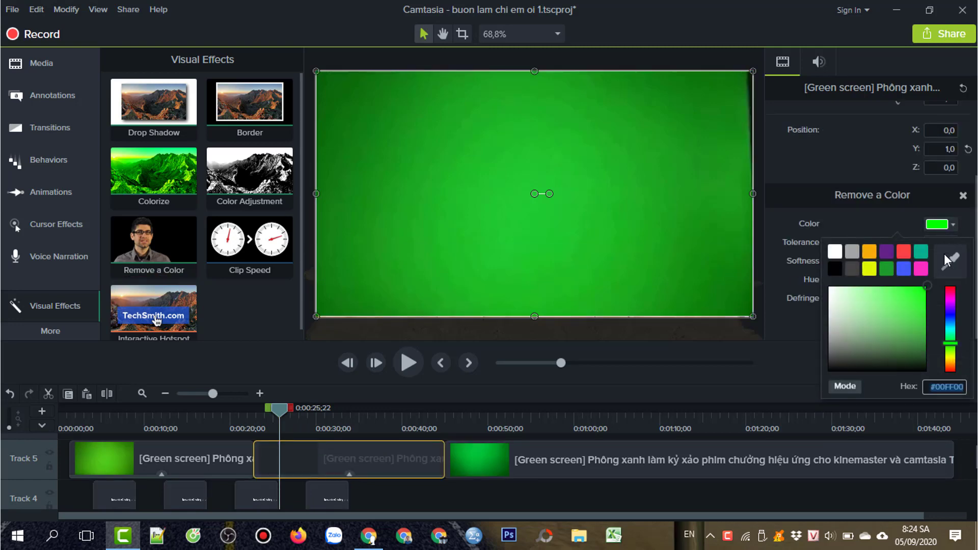
click(950, 262)
click(676, 205)
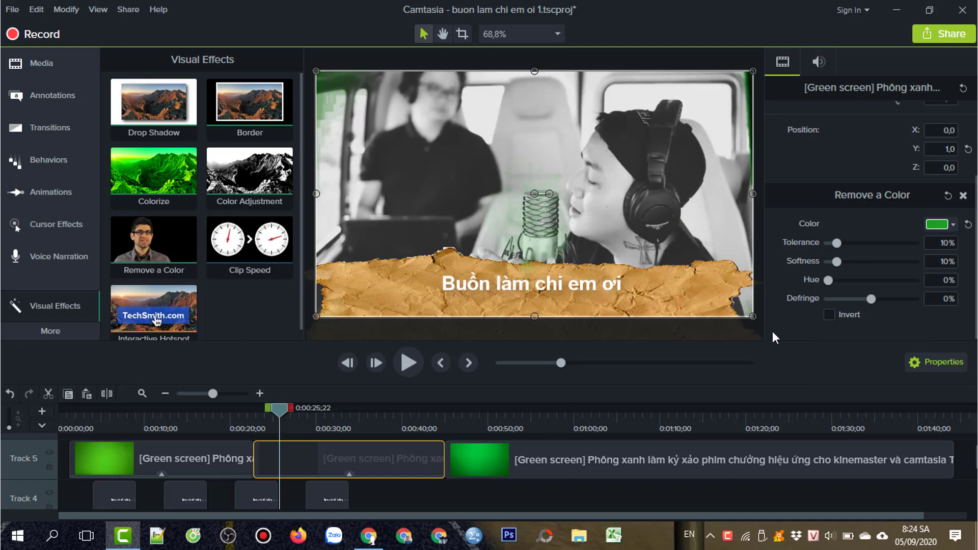
mouse_move(837, 246)
mouse_down()
mouse_move(854, 245)
mouse_move(848, 261)
mouse_up()
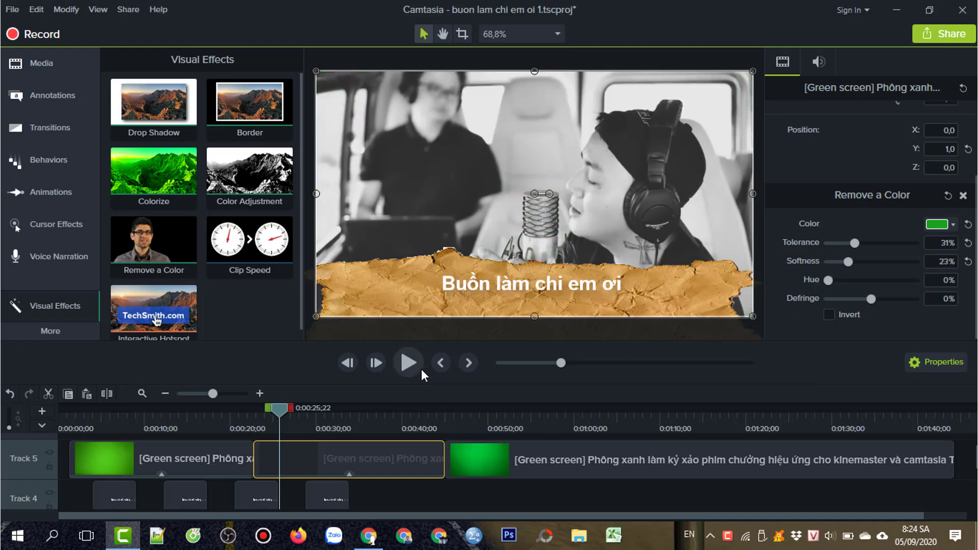
click(408, 362)
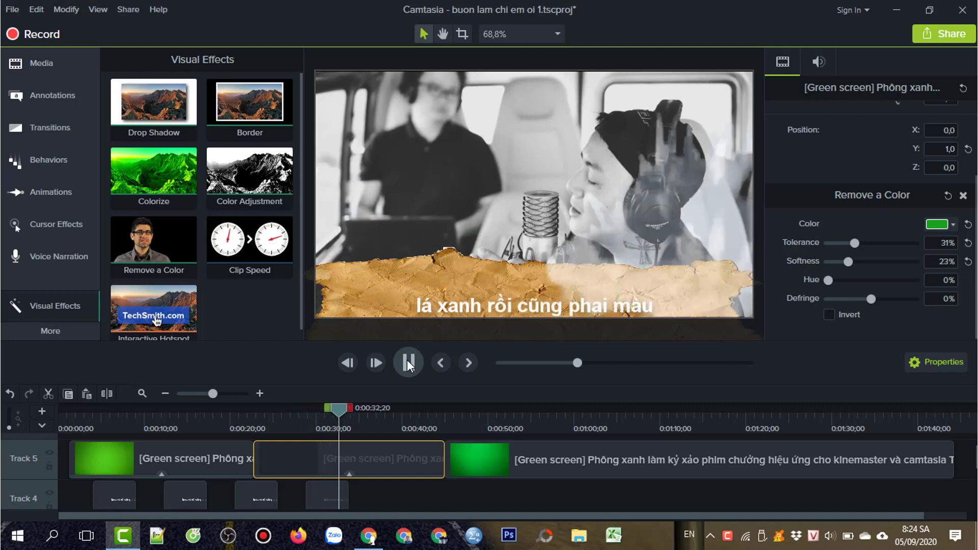
click(407, 360)
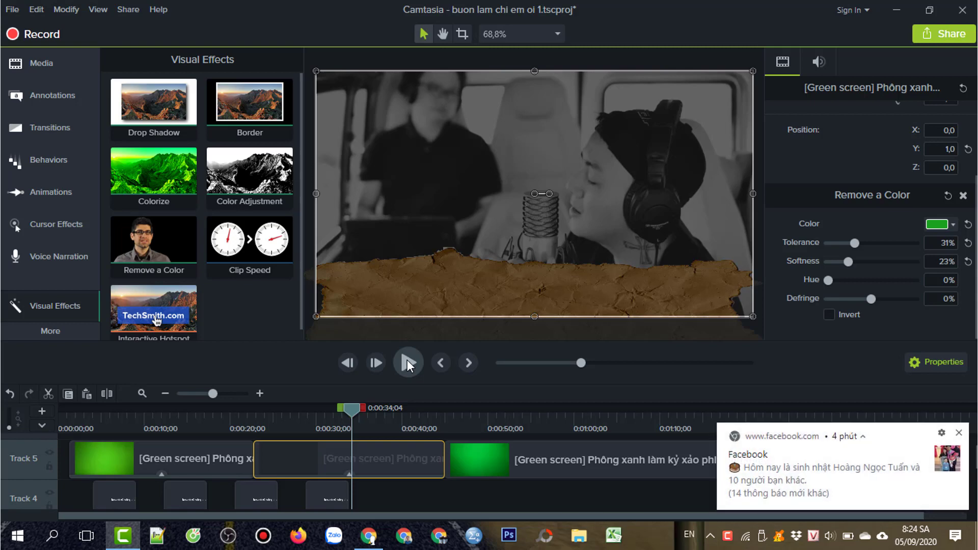
click(959, 433)
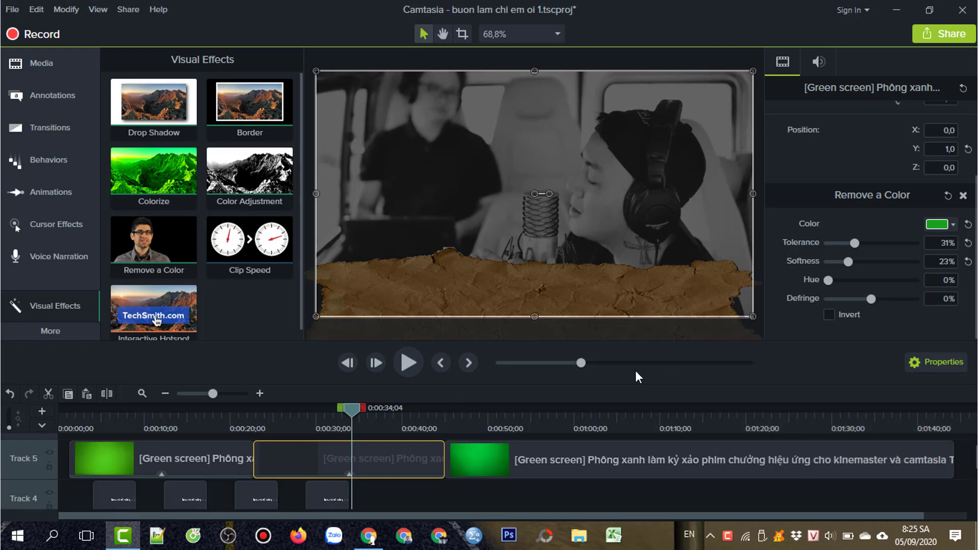